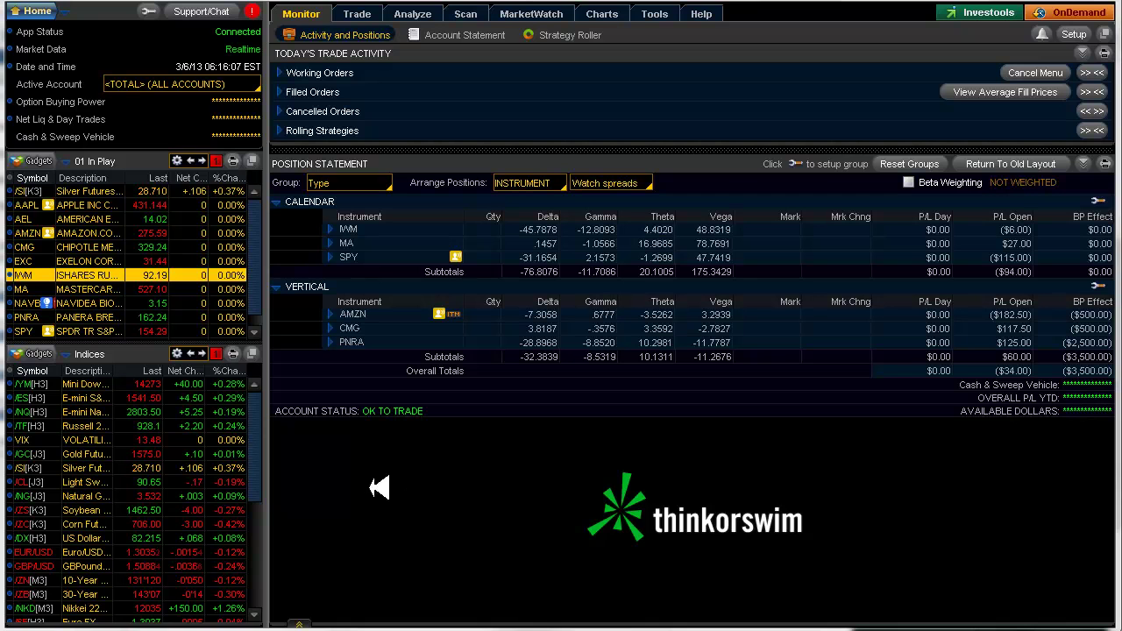
Review the Econoday US economic calendar in Chrome for the week of March 4–8
drag(253, 406, 254, 493)
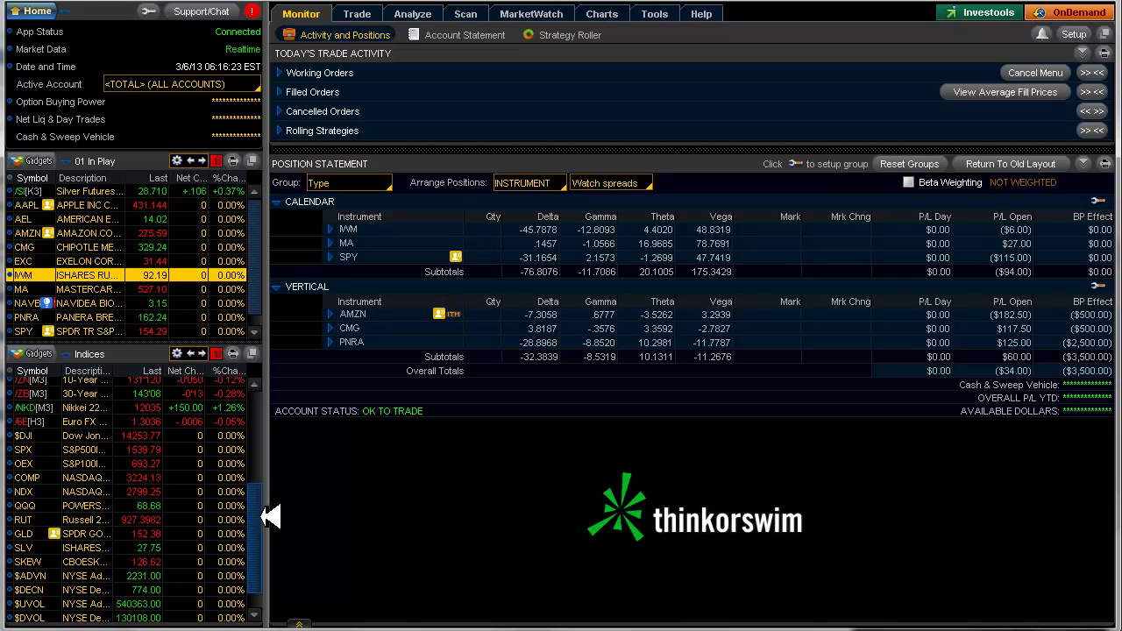
drag(256, 517, 261, 411)
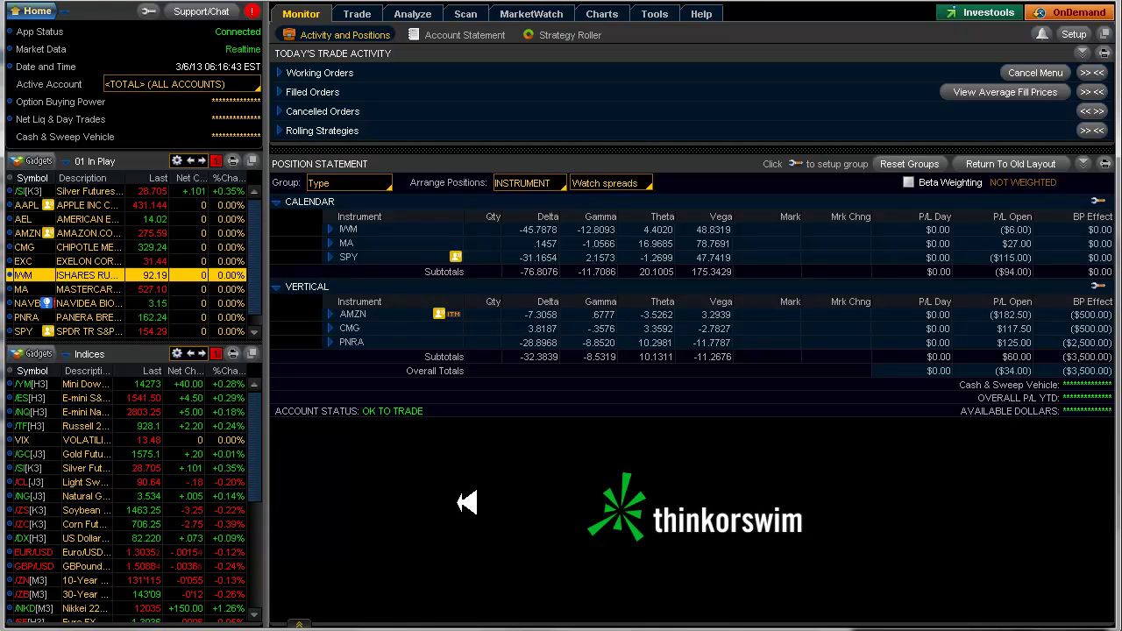
key(alt+Tab)
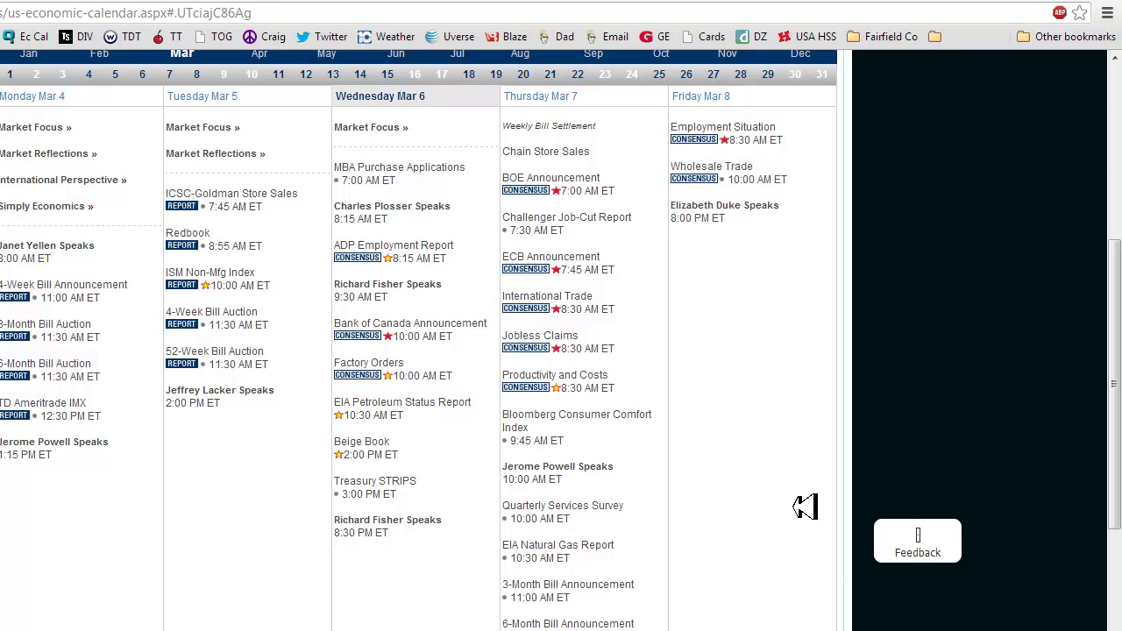
scroll(766, 459, up, 2)
scroll(766, 458, down, 1)
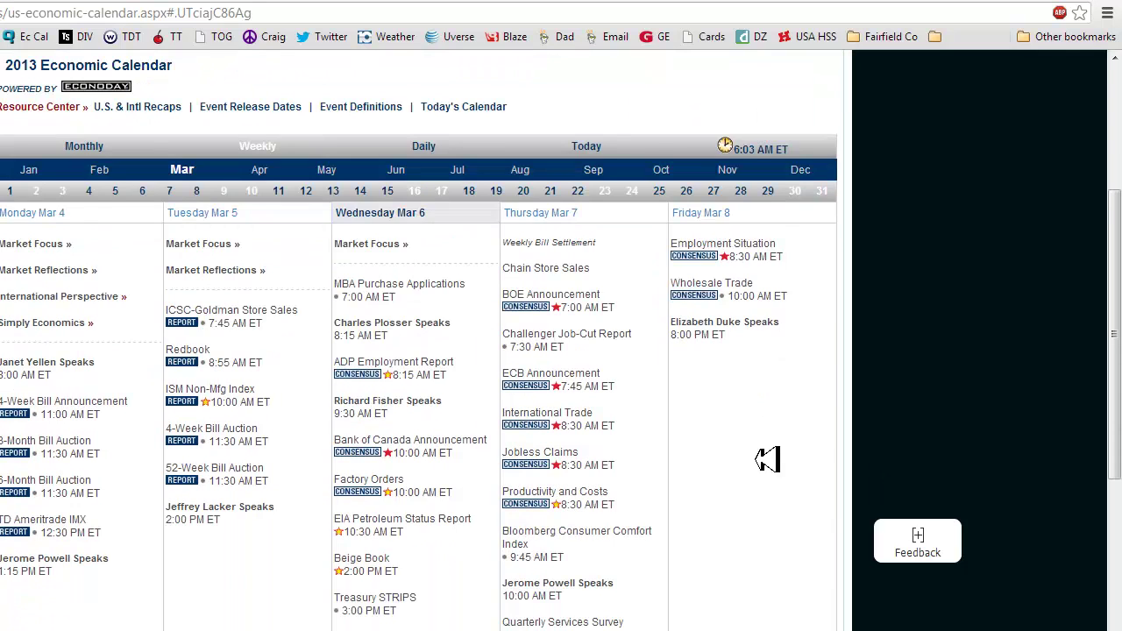
scroll(767, 459, down, 1)
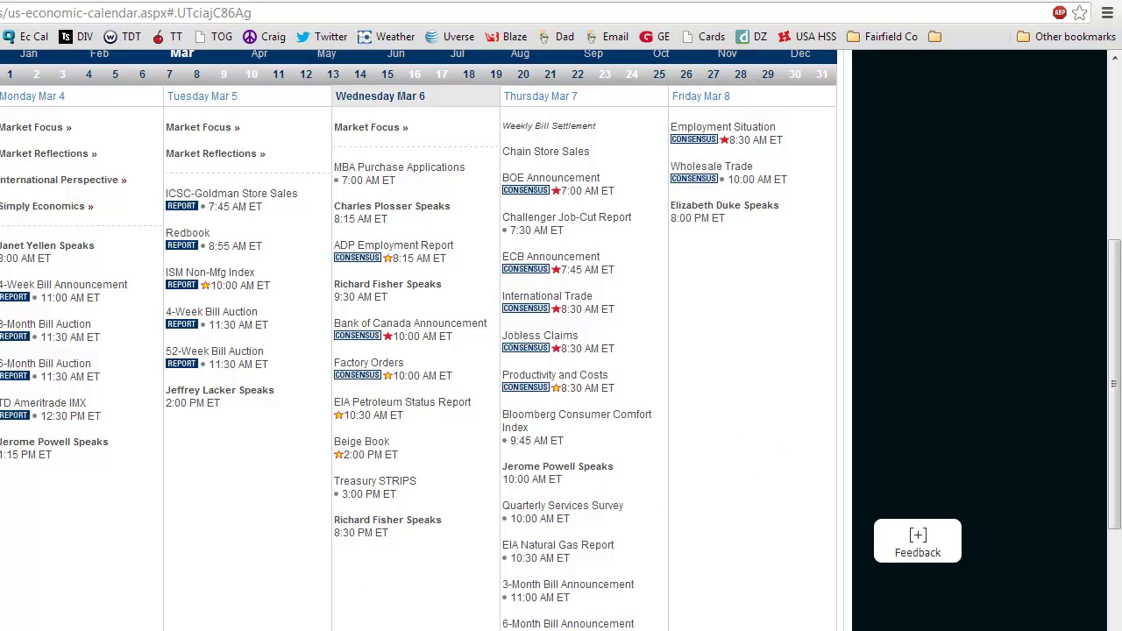
mouse_move(158, 630)
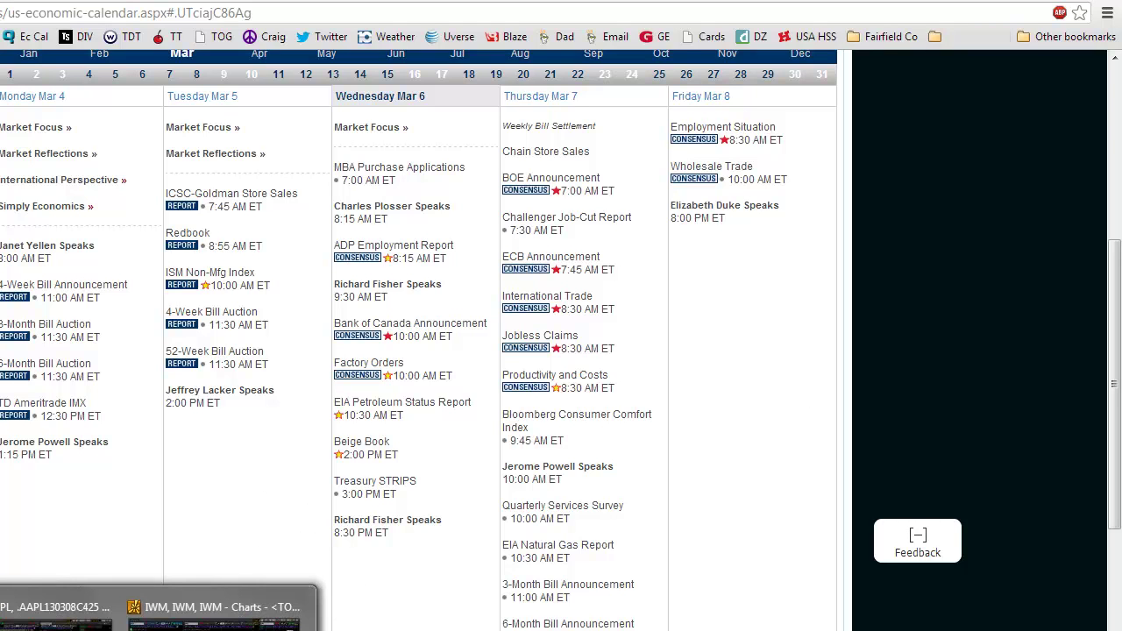
Return from Chrome to thinkorswim's main positions window
click(214, 610)
key(alt+Tab)
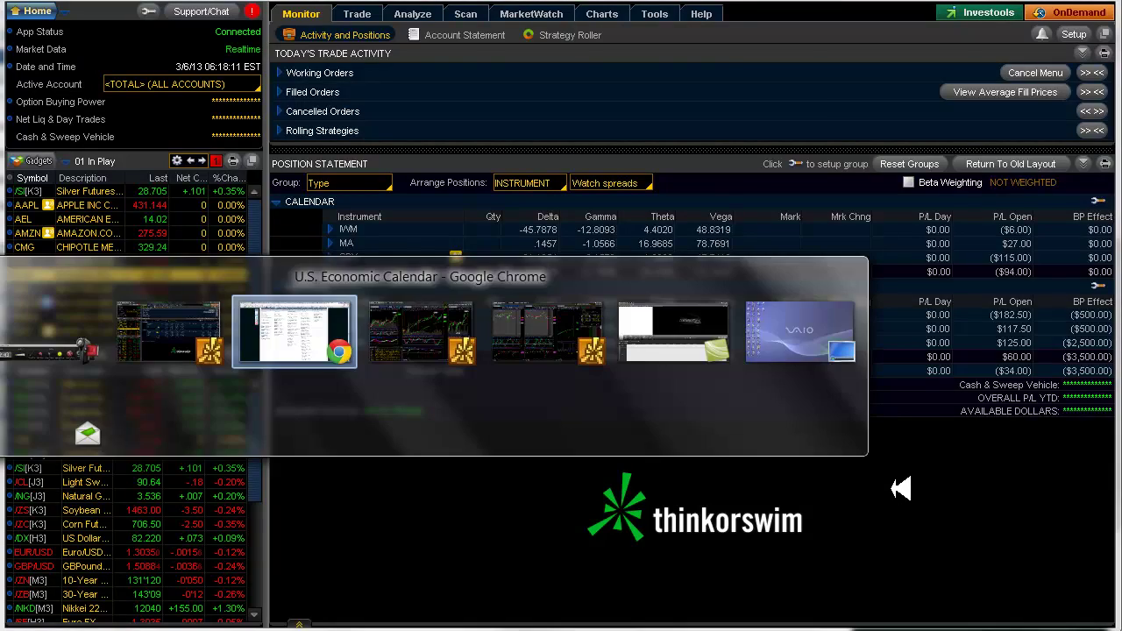
key(alt+Tab)
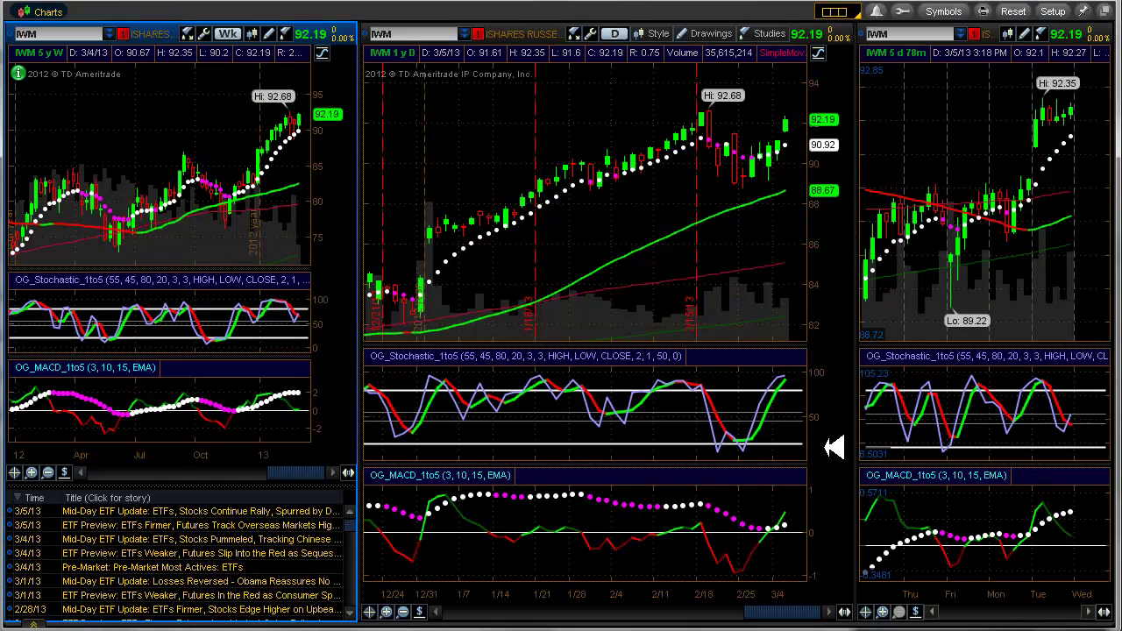
key(alt+Tab)
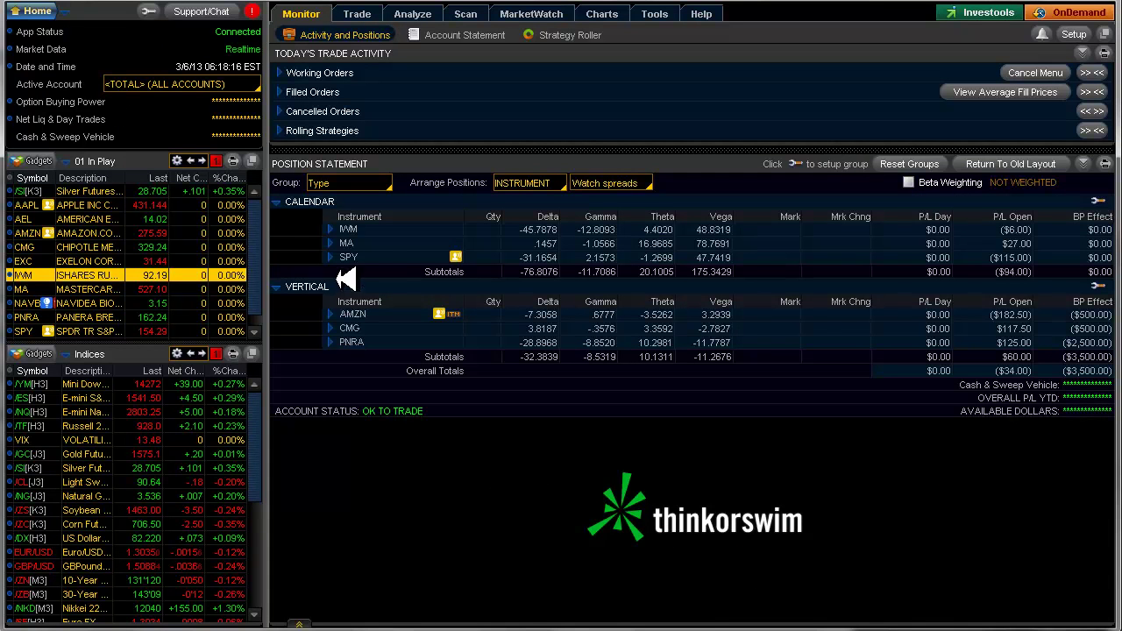
Show the IWM risk profile for the short MAR5 13 / long JUN4 13 87/91 puts
click(331, 229)
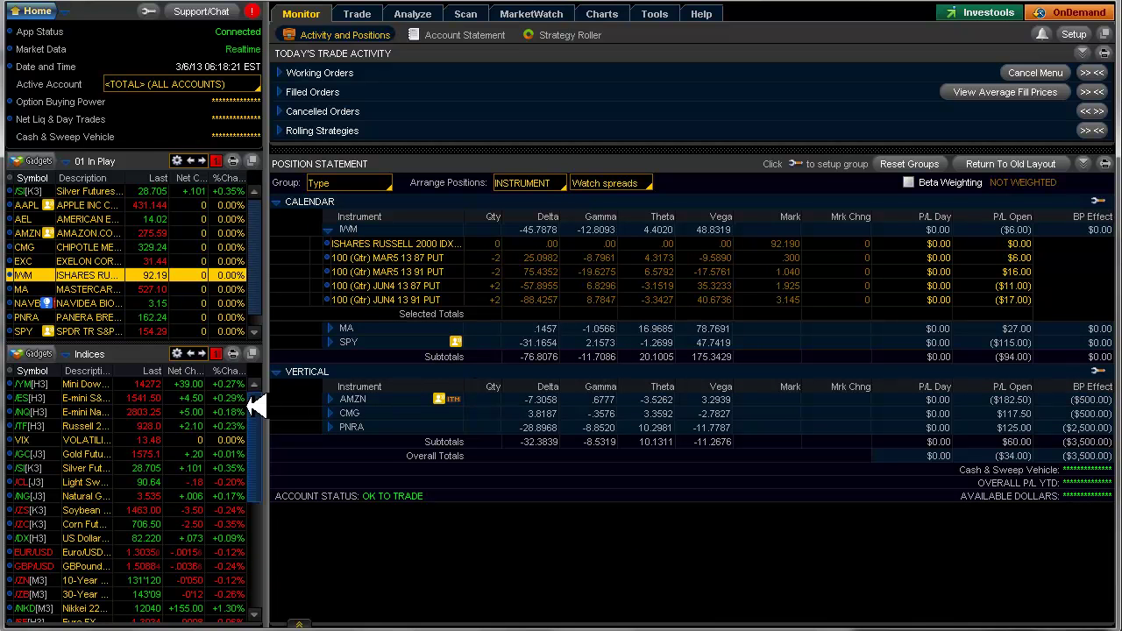
click(412, 13)
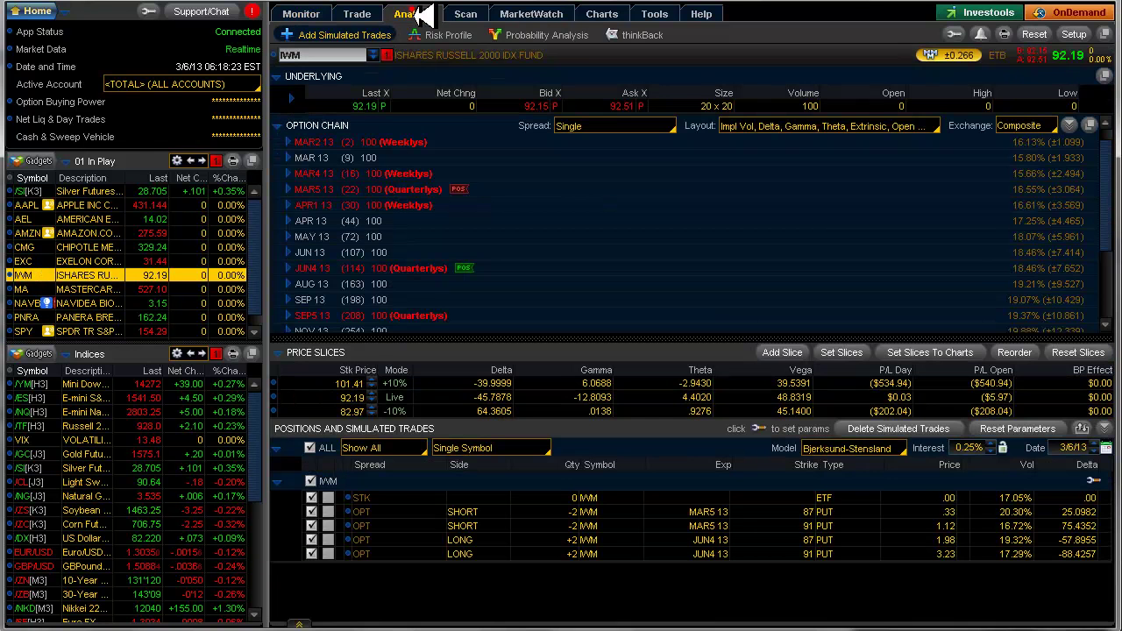
click(464, 34)
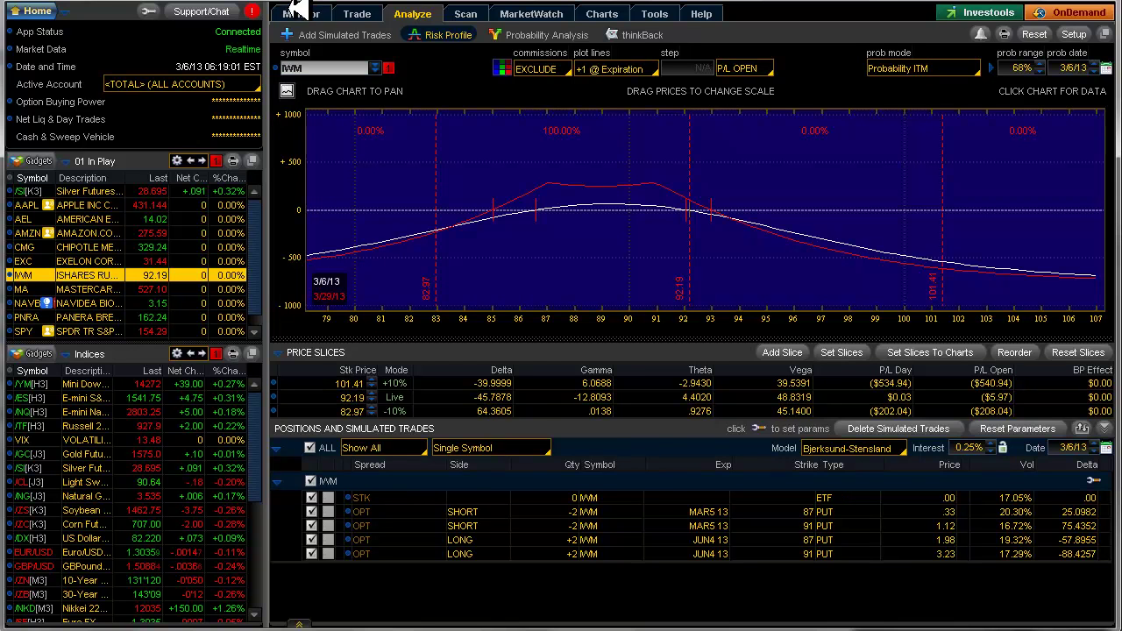
Collapse the IWM calendar in Position Statement and review AMZN's charts
click(298, 13)
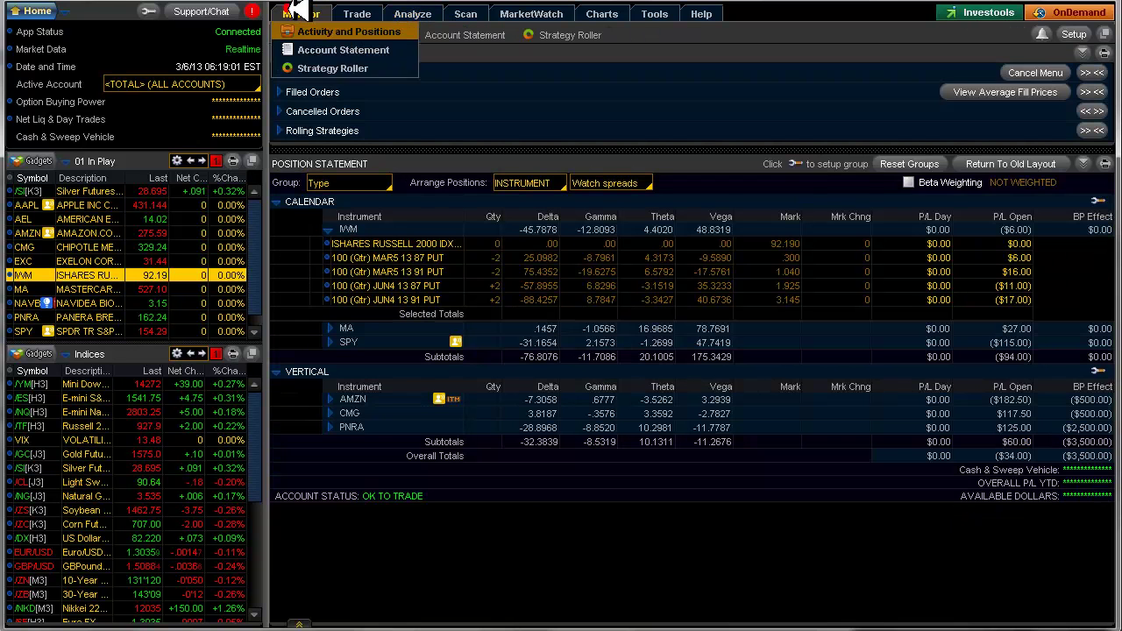
click(327, 230)
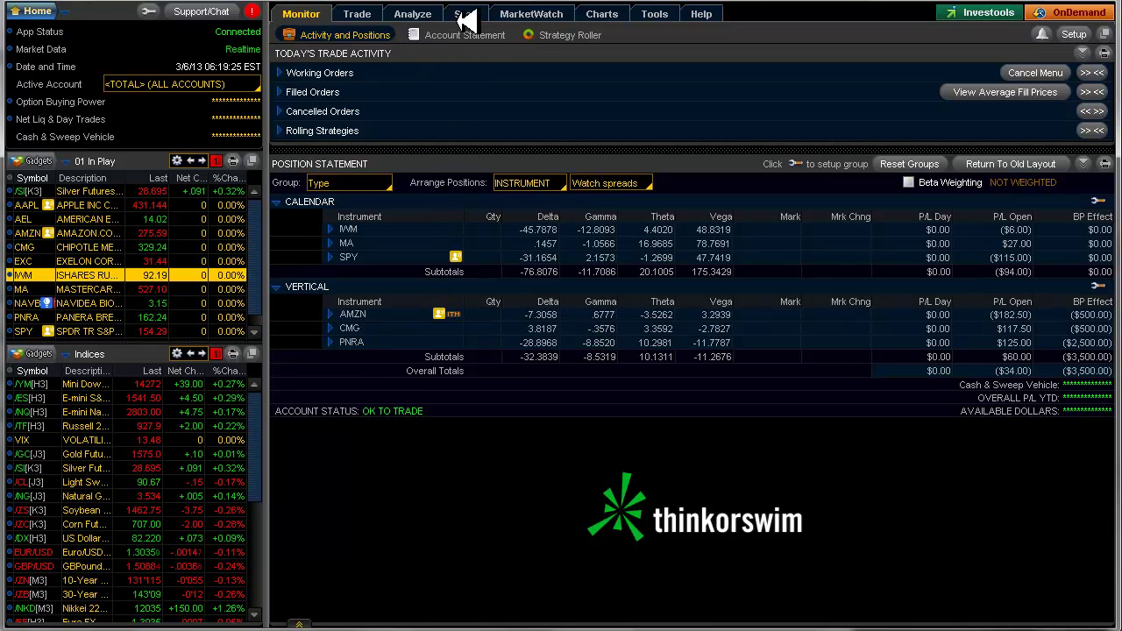
click(31, 232)
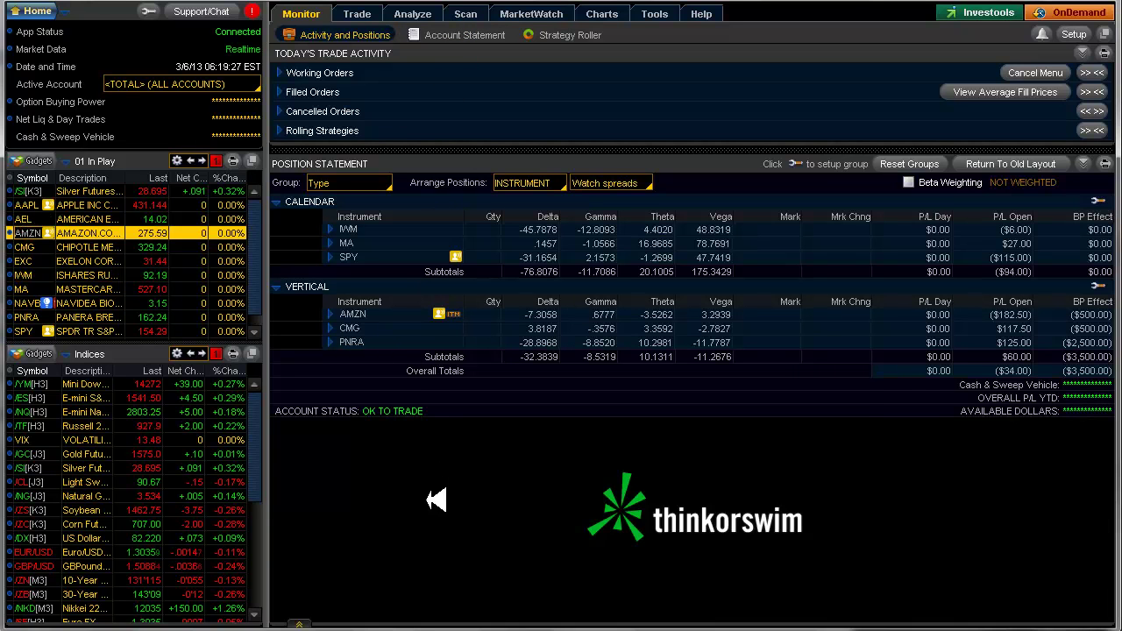
key(alt+Tab)
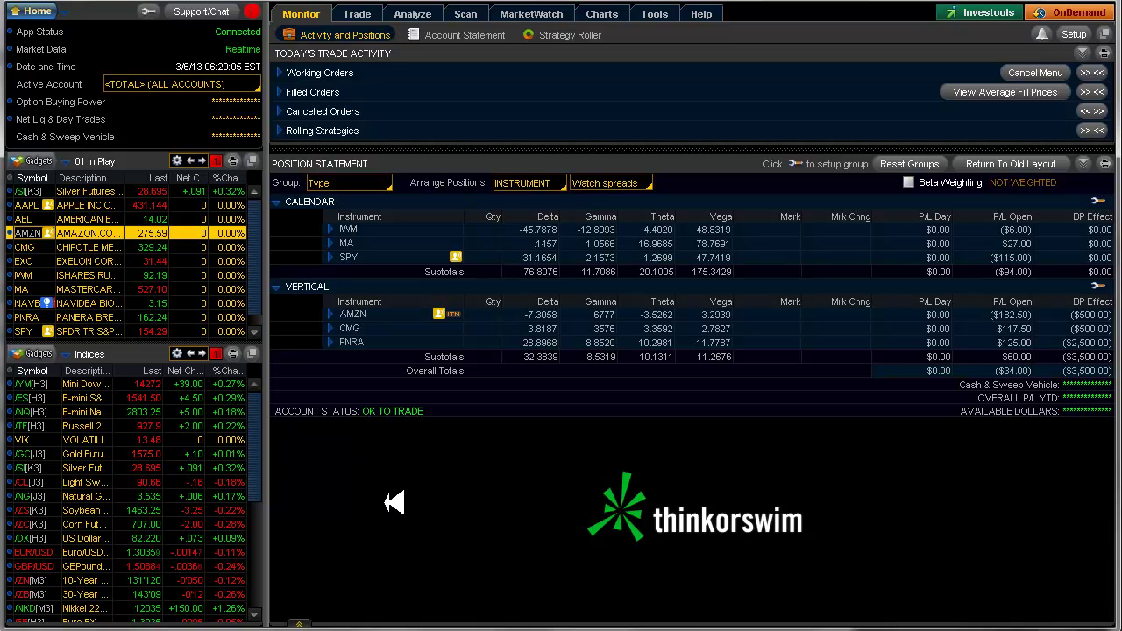
Switch the watchlist panel to the Personal 02 A Plus list
click(178, 161)
mouse_move(202, 181)
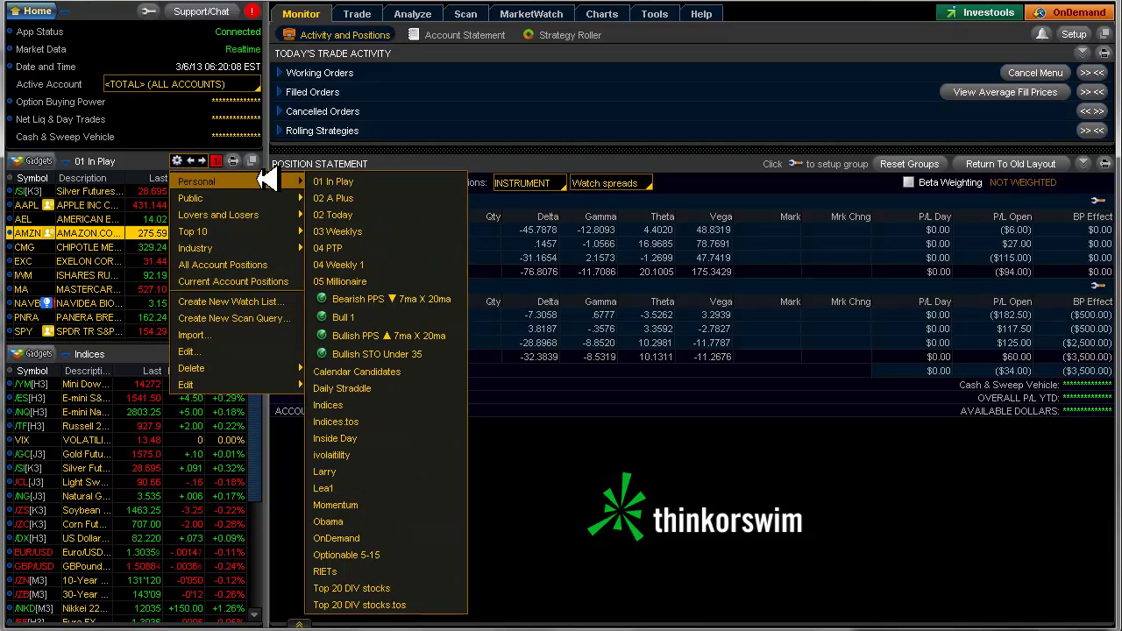
click(338, 197)
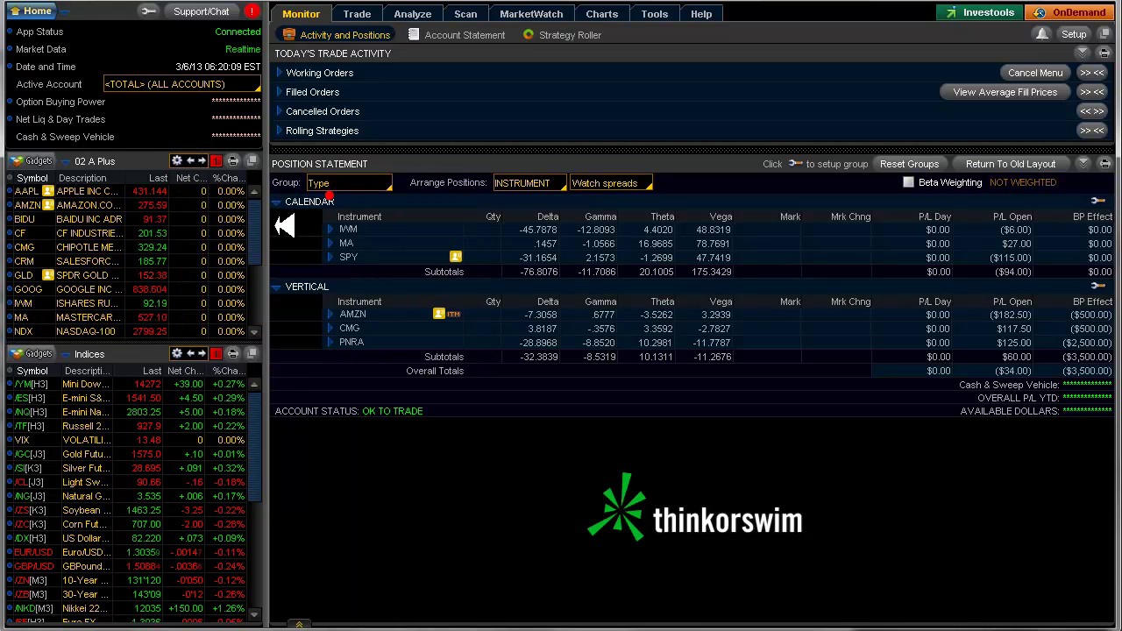
Review AAPL's 5-year, 1-year and 5-day charts, then return to Monitor
click(41, 186)
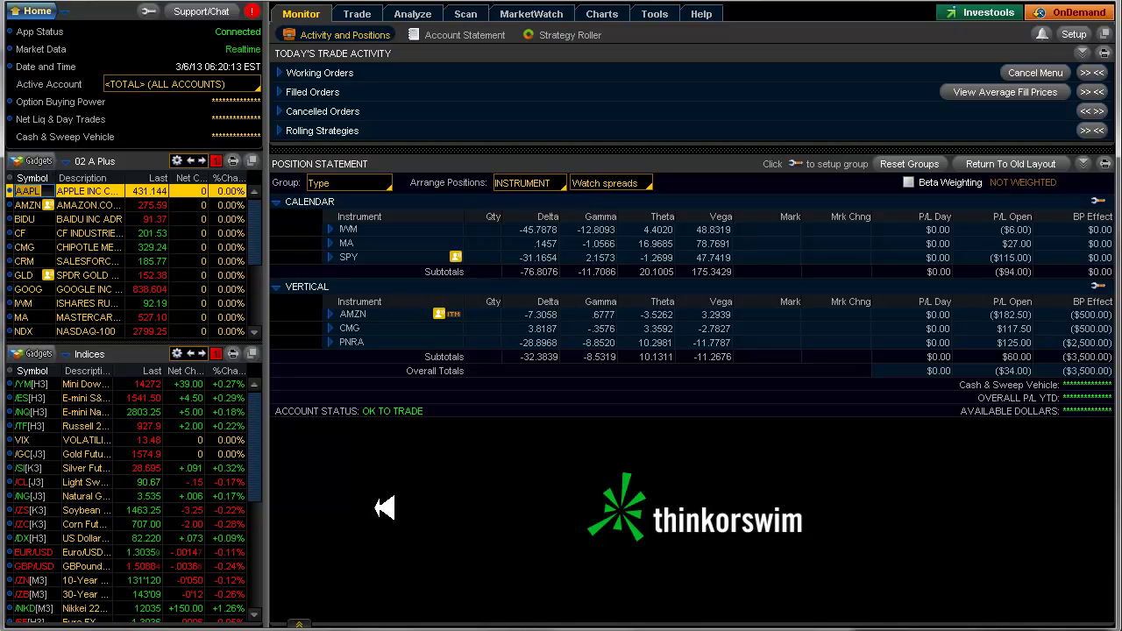
key(alt+Tab)
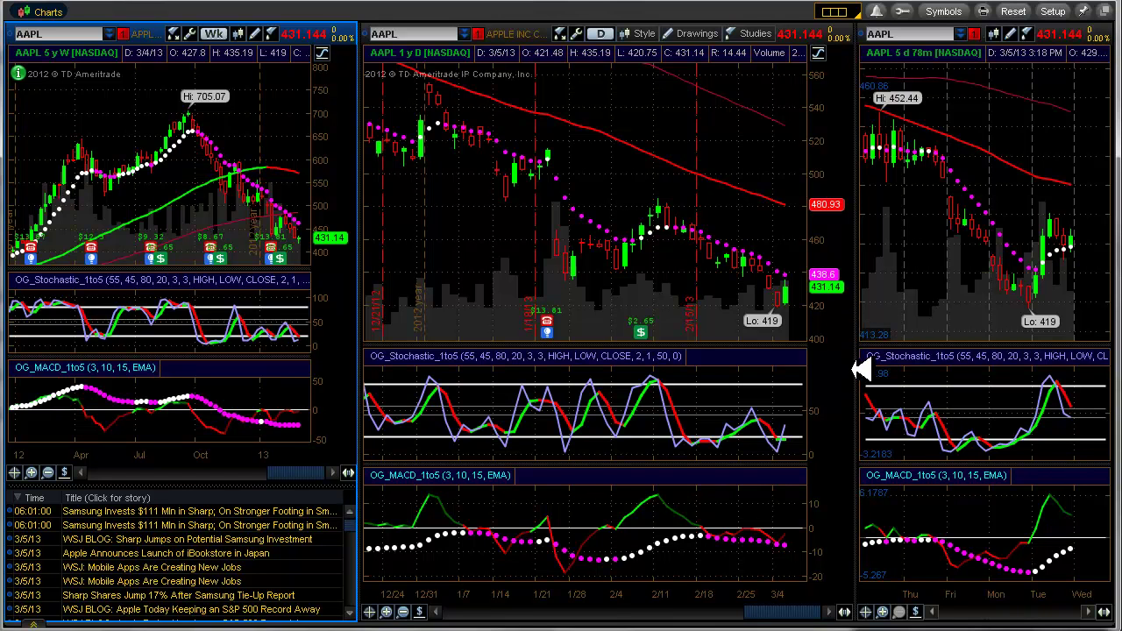
key(alt+Tab)
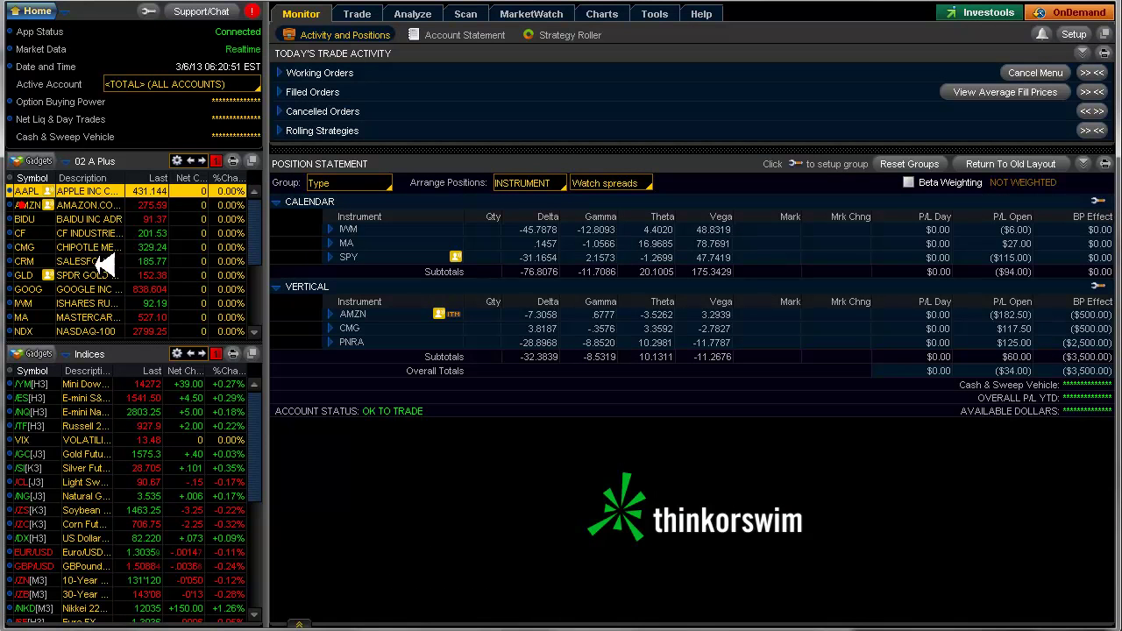
Zoom in on BIDU's weekly chart and raise its LAST <= alert from 89.25 to 89.58
click(25, 218)
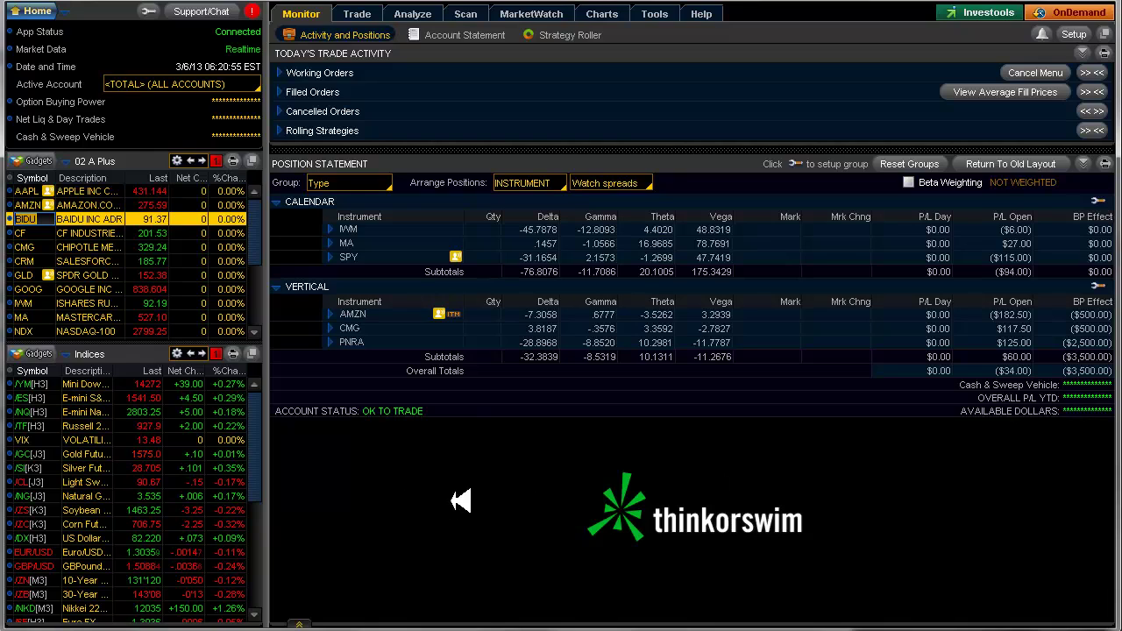
key(alt+Tab)
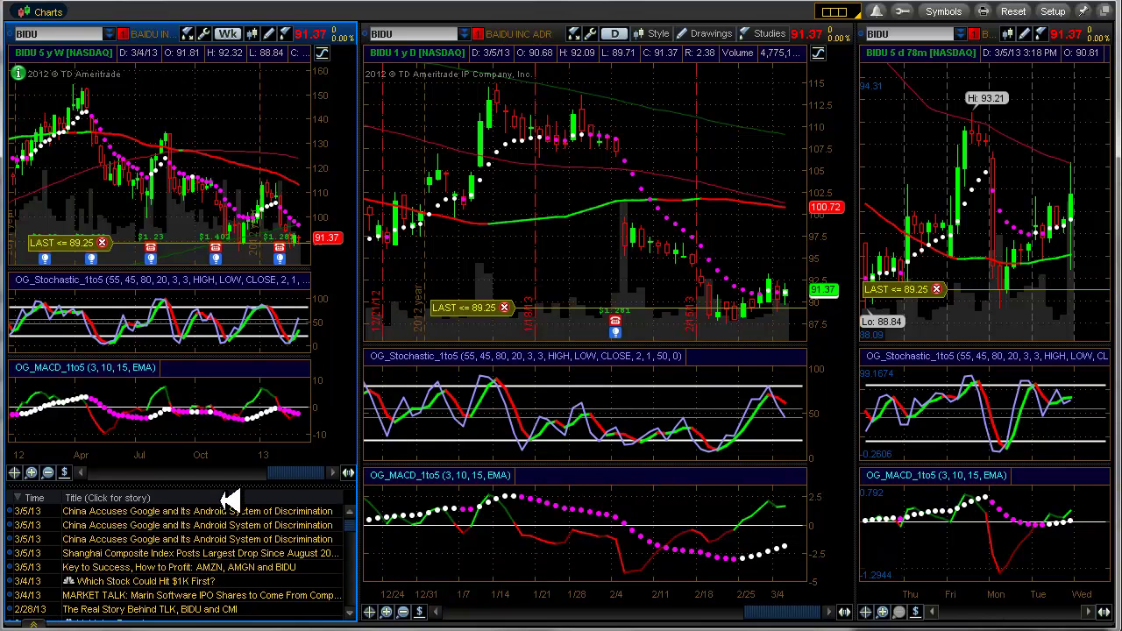
drag(227, 484, 227, 511)
click(31, 498)
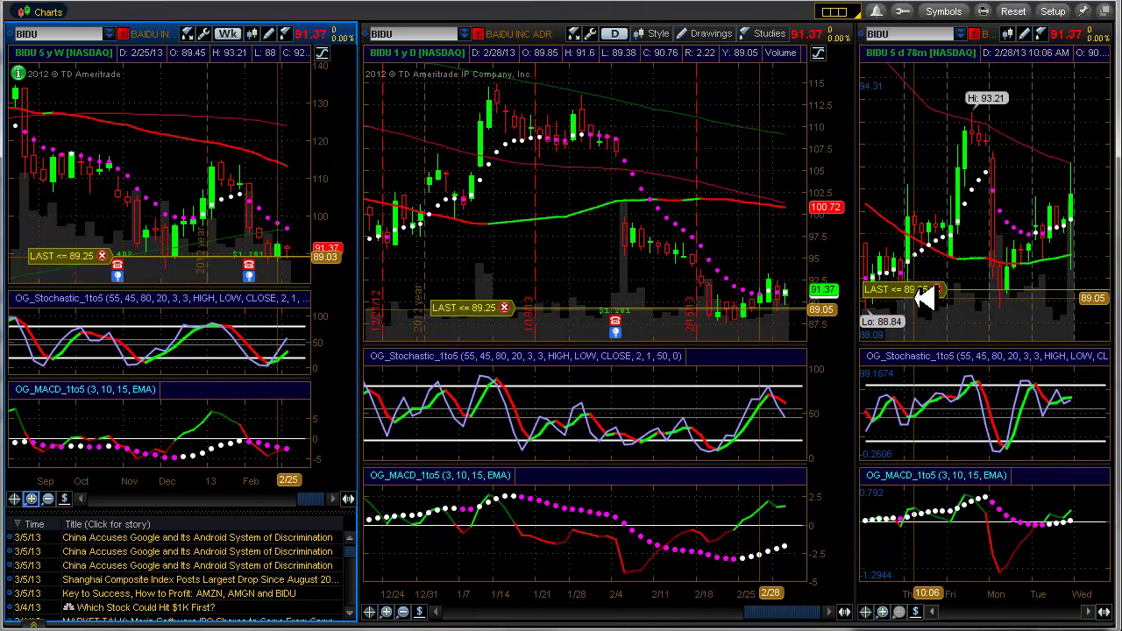
drag(926, 293, 940, 272)
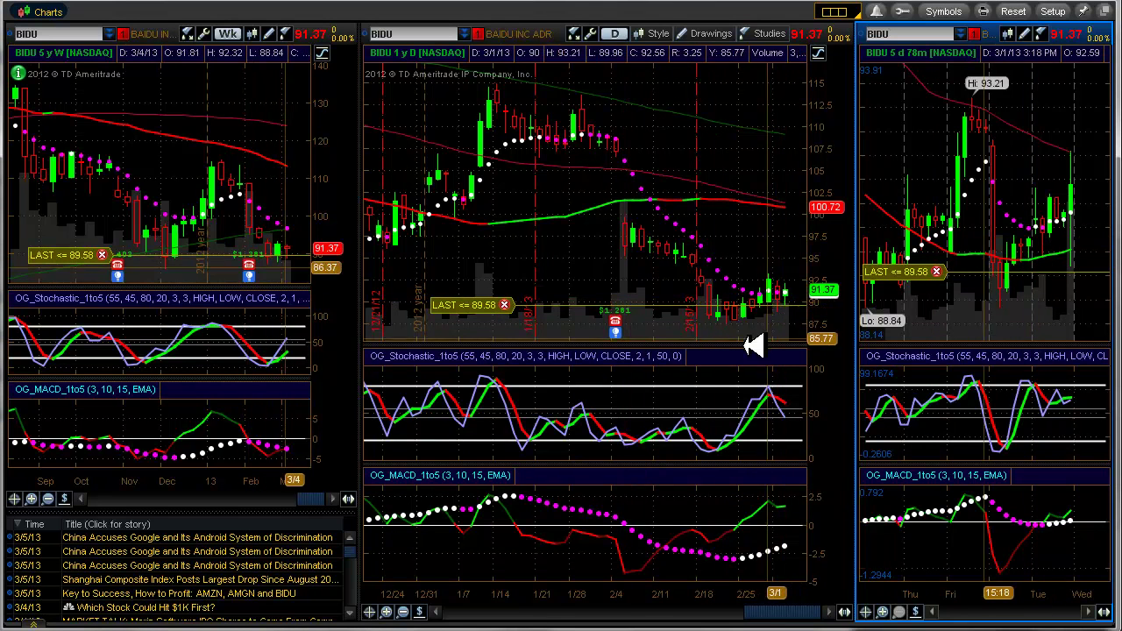
Load CF from the watchlist and raise its LAST <= price alert to 200.01
key(alt+Tab)
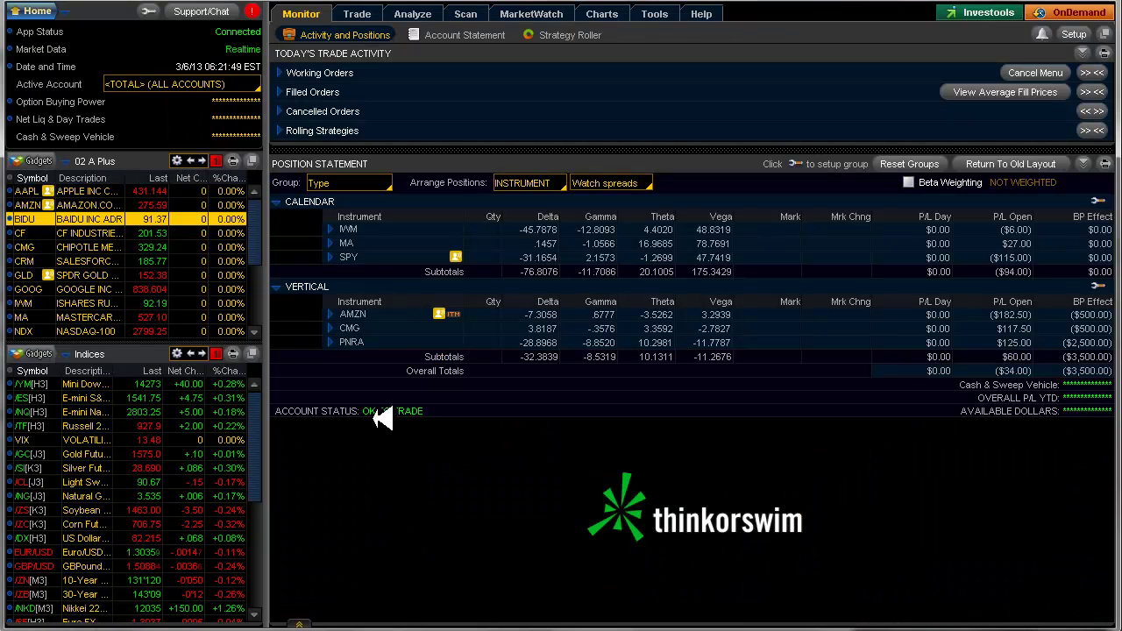
click(39, 233)
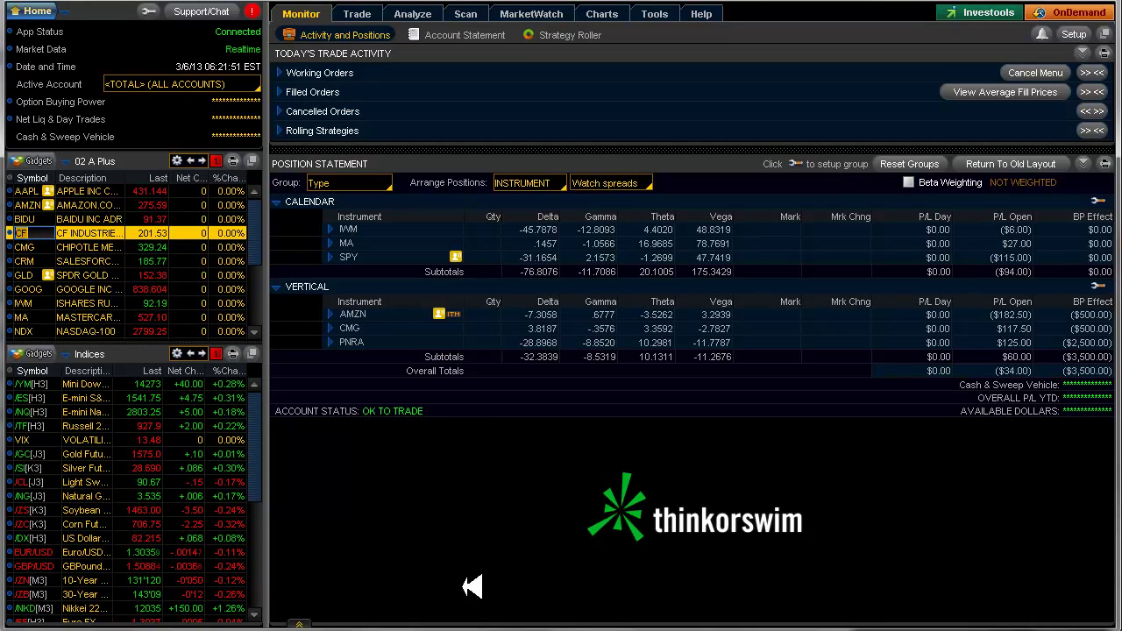
key(alt+Tab)
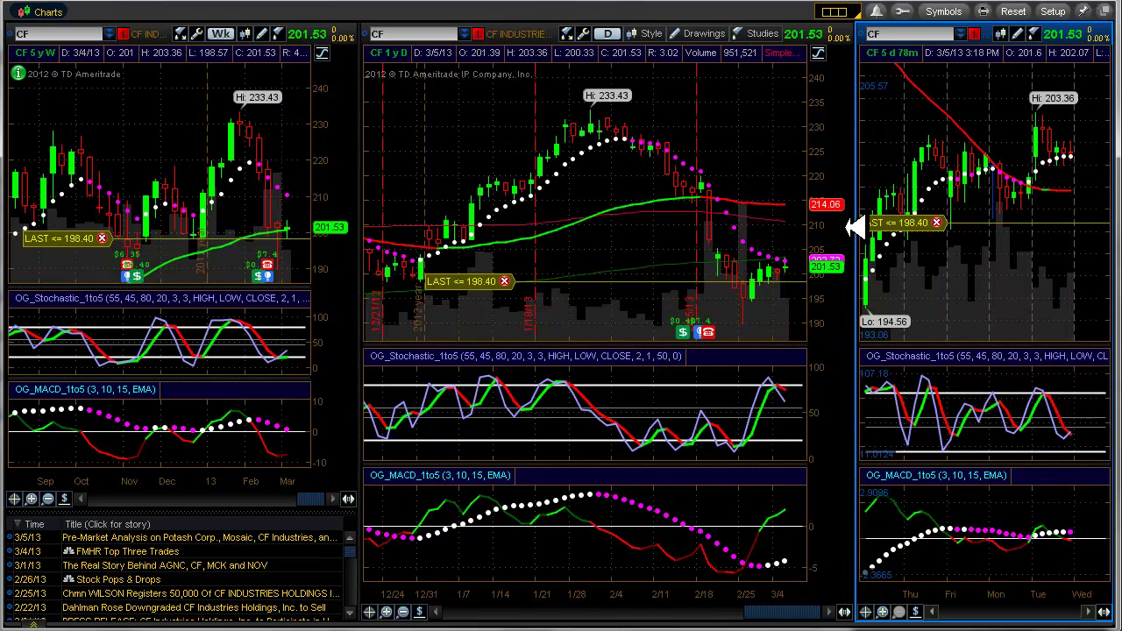
drag(887, 222, 911, 177)
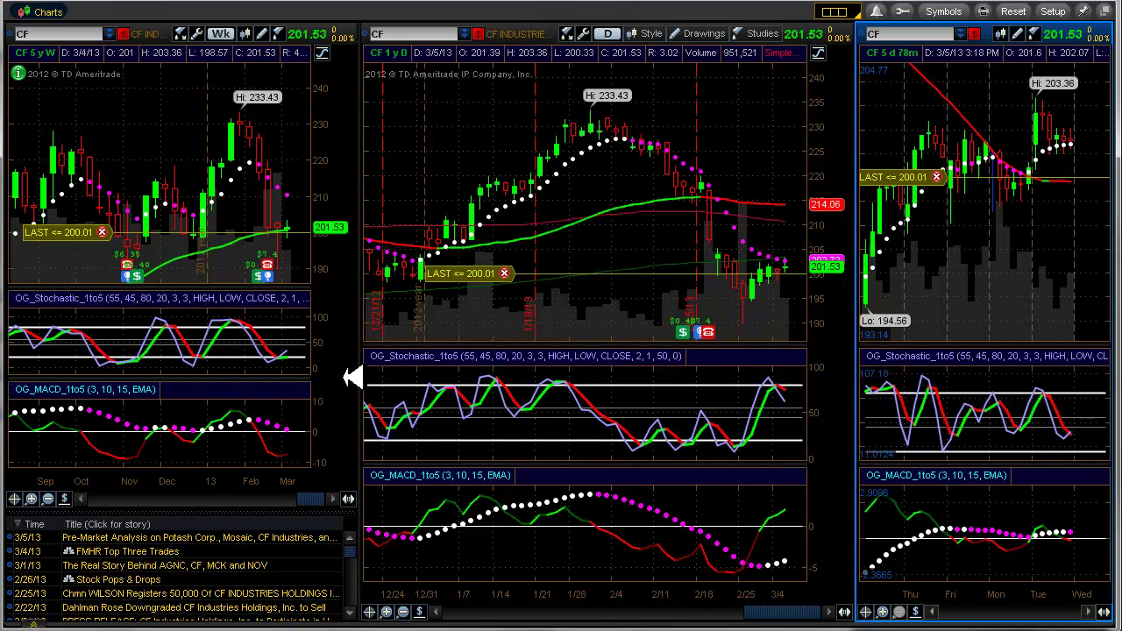
Load Salesforce (CRM) from 02 A Plus into the weekly, daily and 78-minute charts
key(alt+Tab)
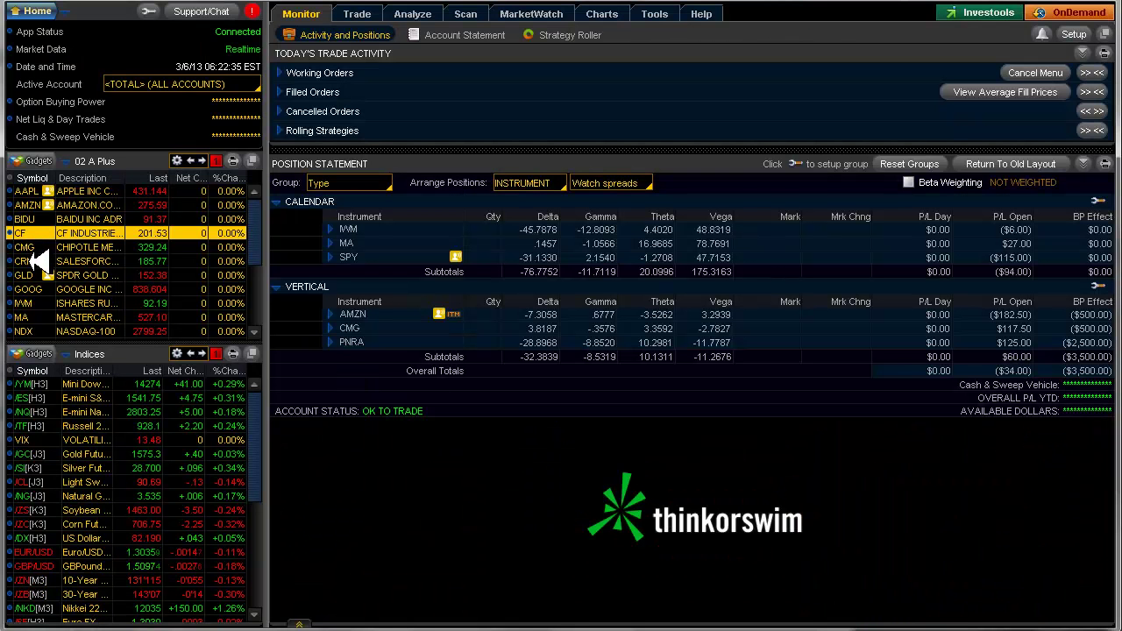
click(36, 260)
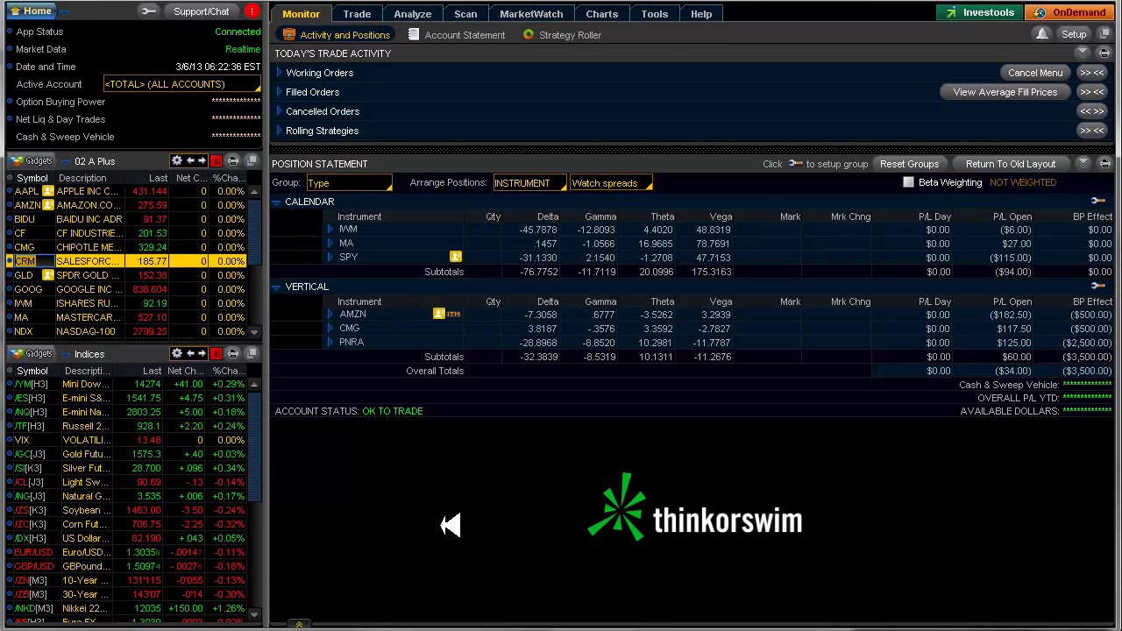
key(alt+Tab)
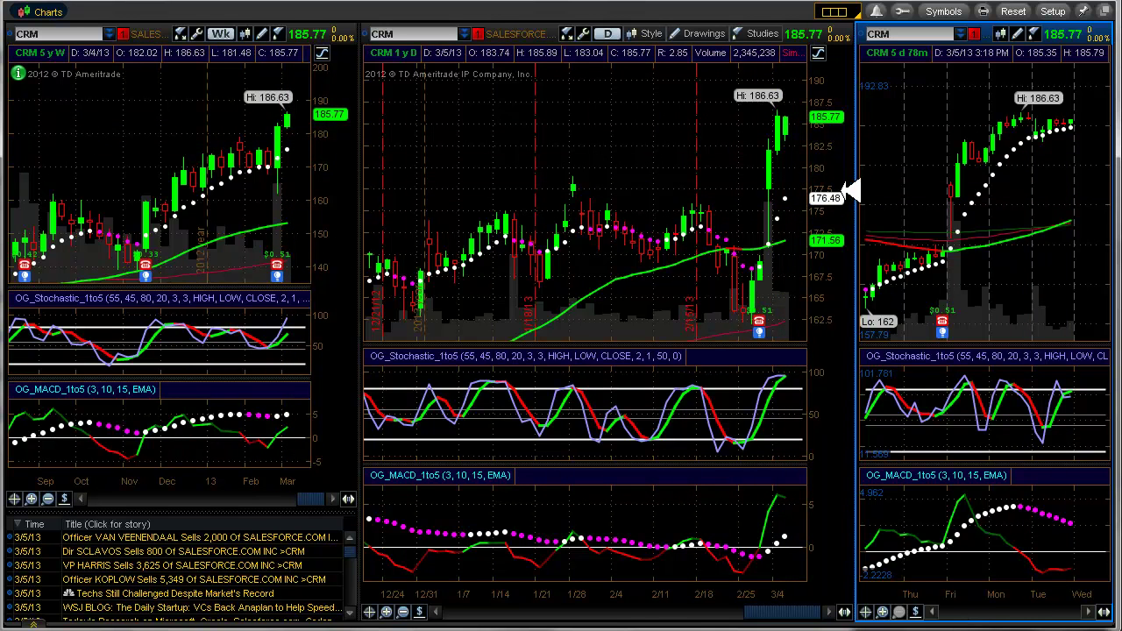
Review GOOG's weekly, daily and 78-minute charts, then return to Monitor's watchlist
key(alt+Tab)
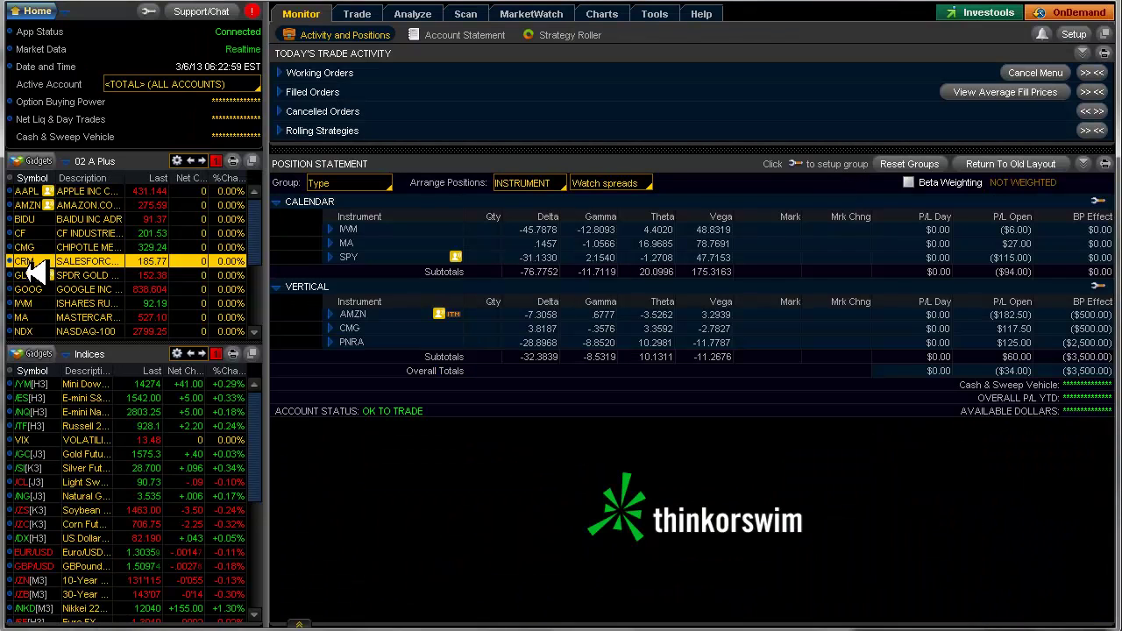
click(39, 288)
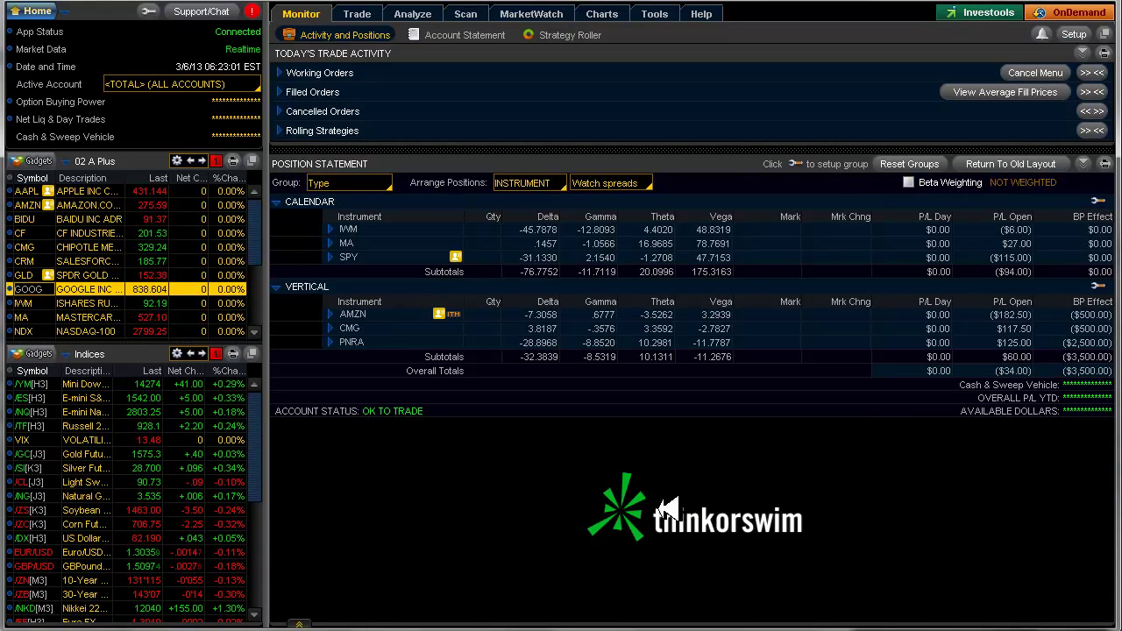
key(alt+Tab)
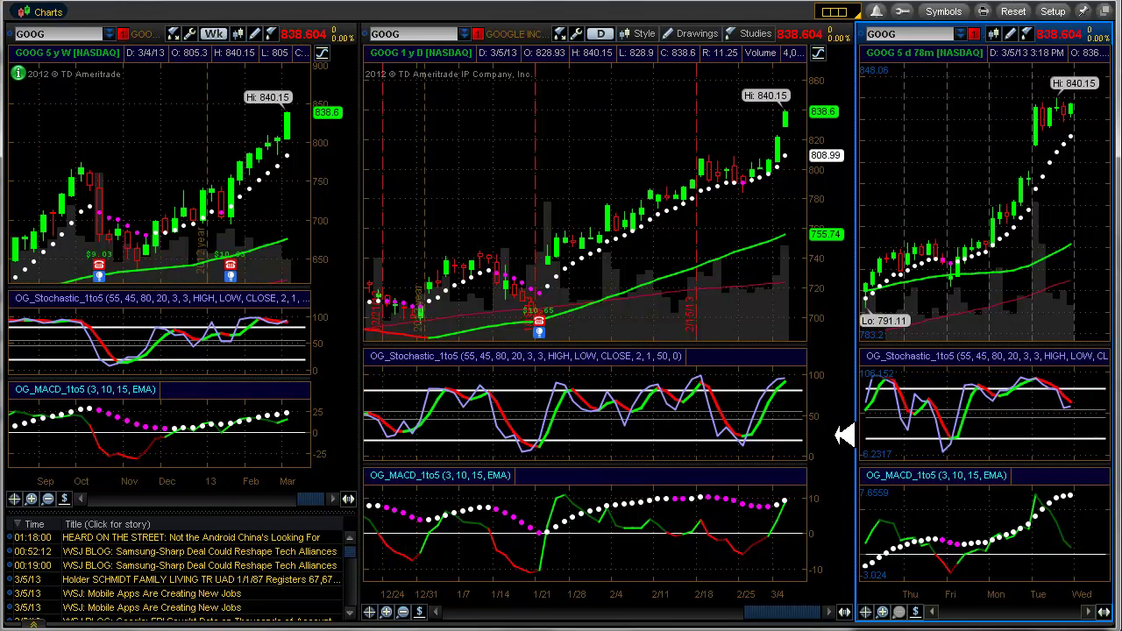
key(alt+Tab)
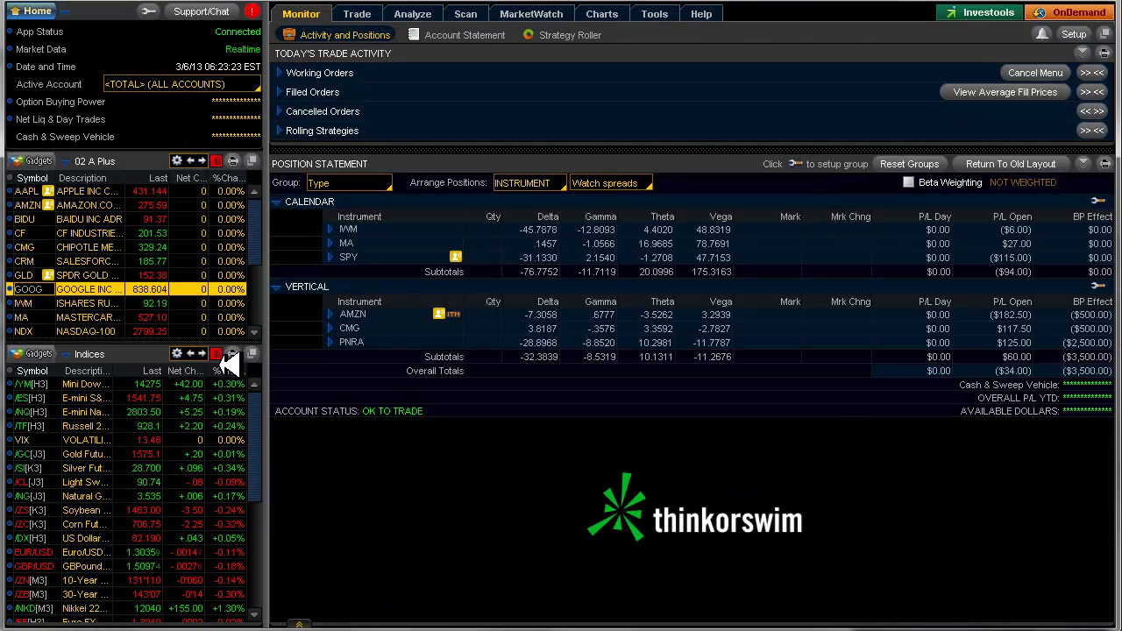
drag(263, 221, 240, 262)
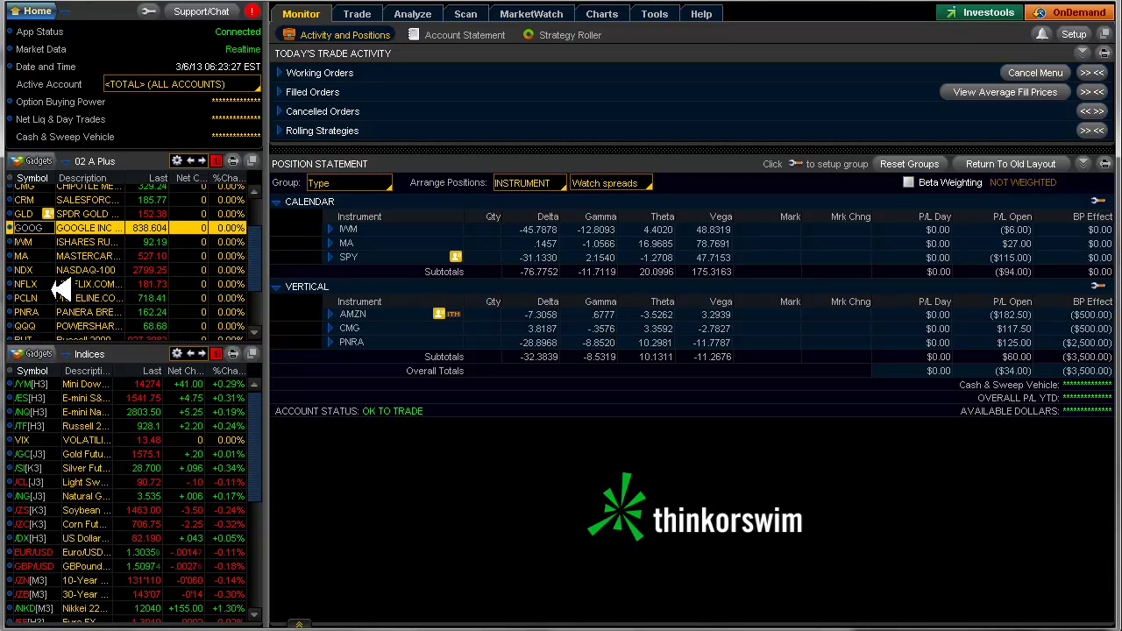
Check the MA calendar's legs, then open its 495 put / 535 call risk profile
click(44, 255)
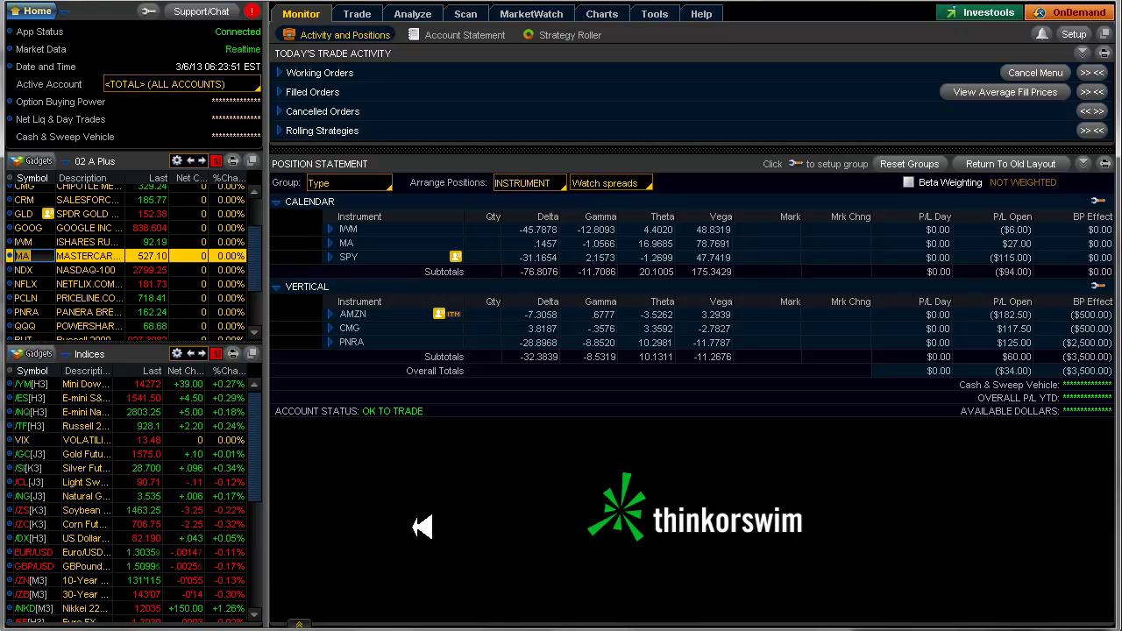
click(332, 243)
click(338, 243)
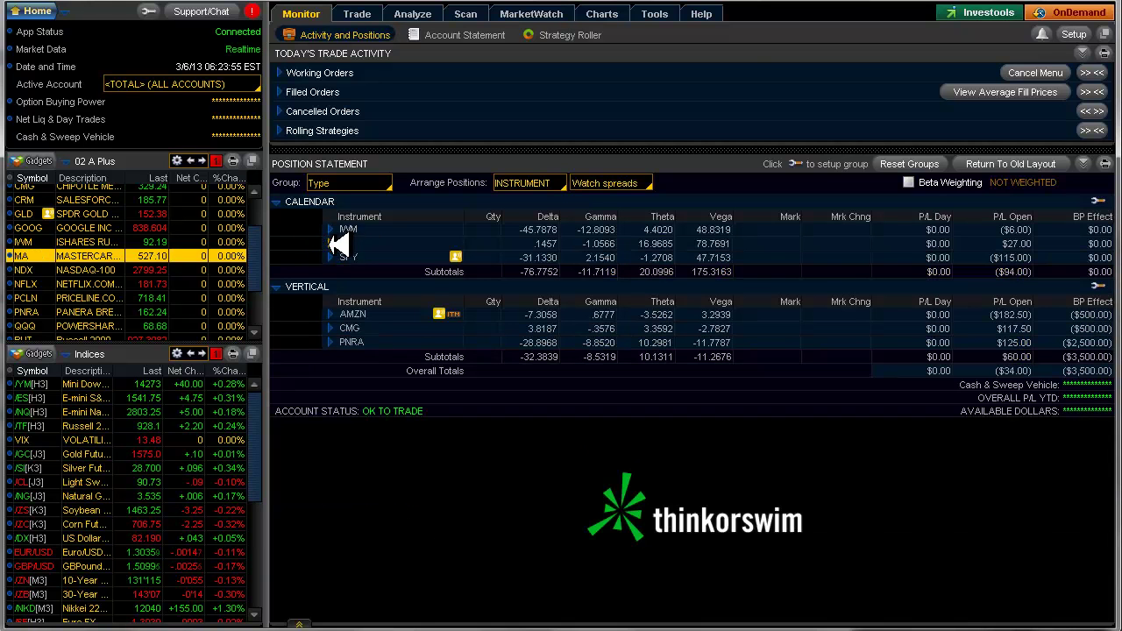
click(410, 14)
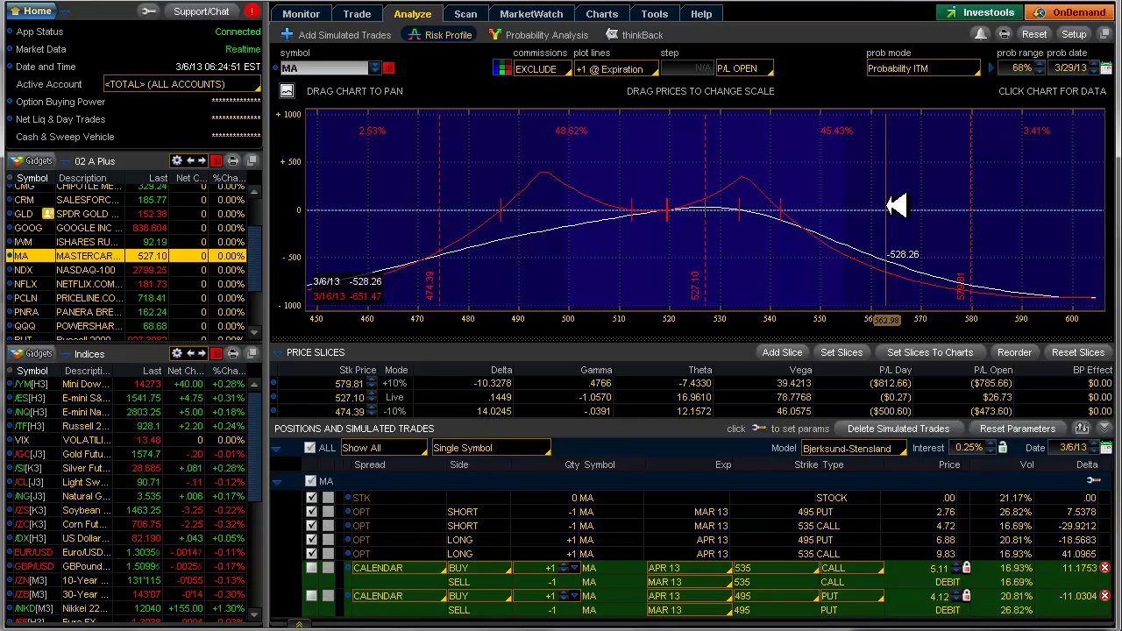
key(alt+Tab)
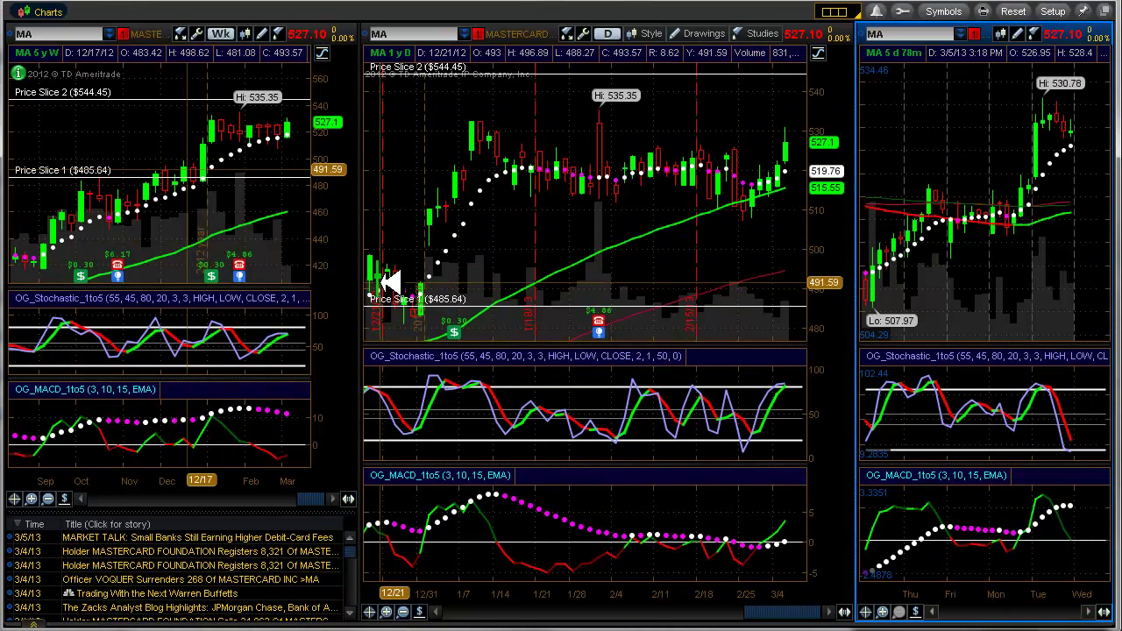
key(alt+Tab)
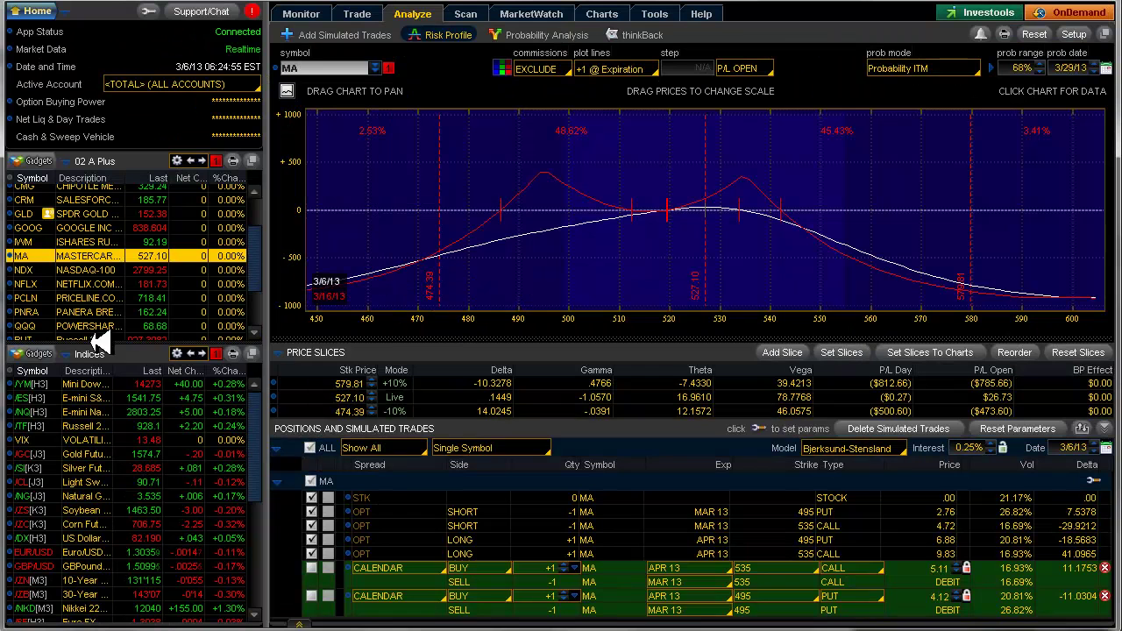
click(48, 282)
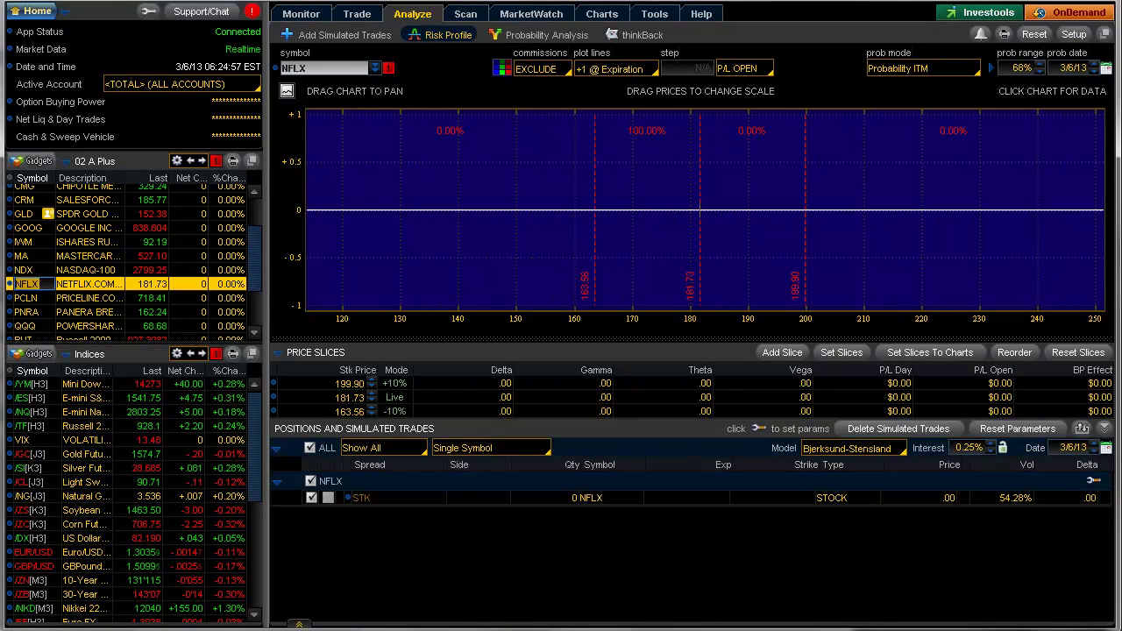
click(316, 8)
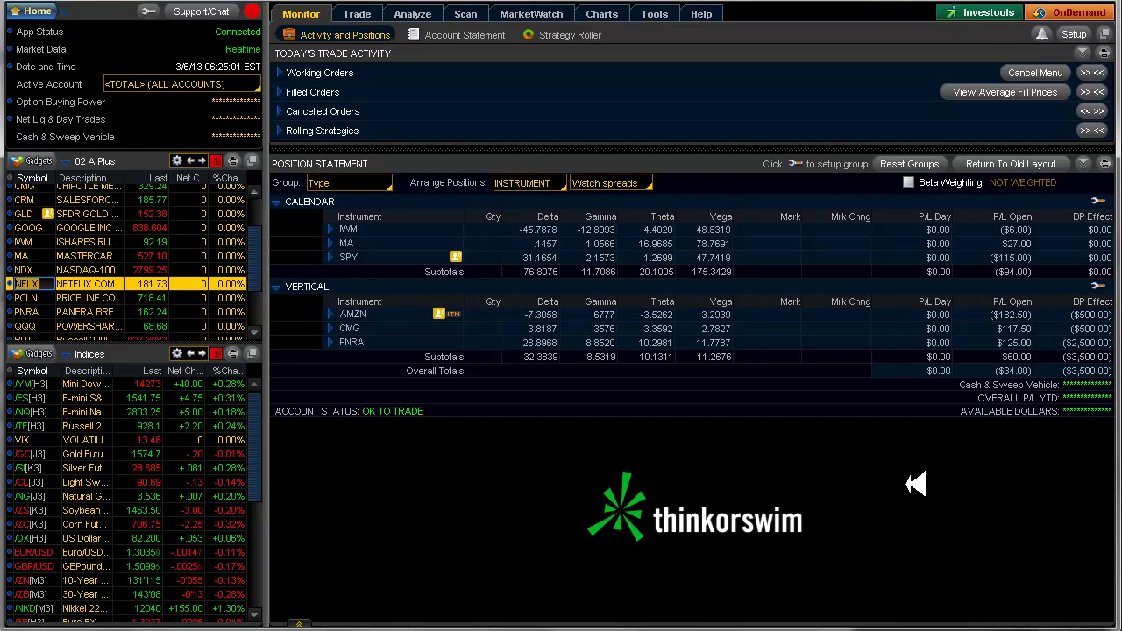
Draw an ellipse around the latest stochastic low on NFLX's daily chart, then return to Monitor
key(alt+Tab)
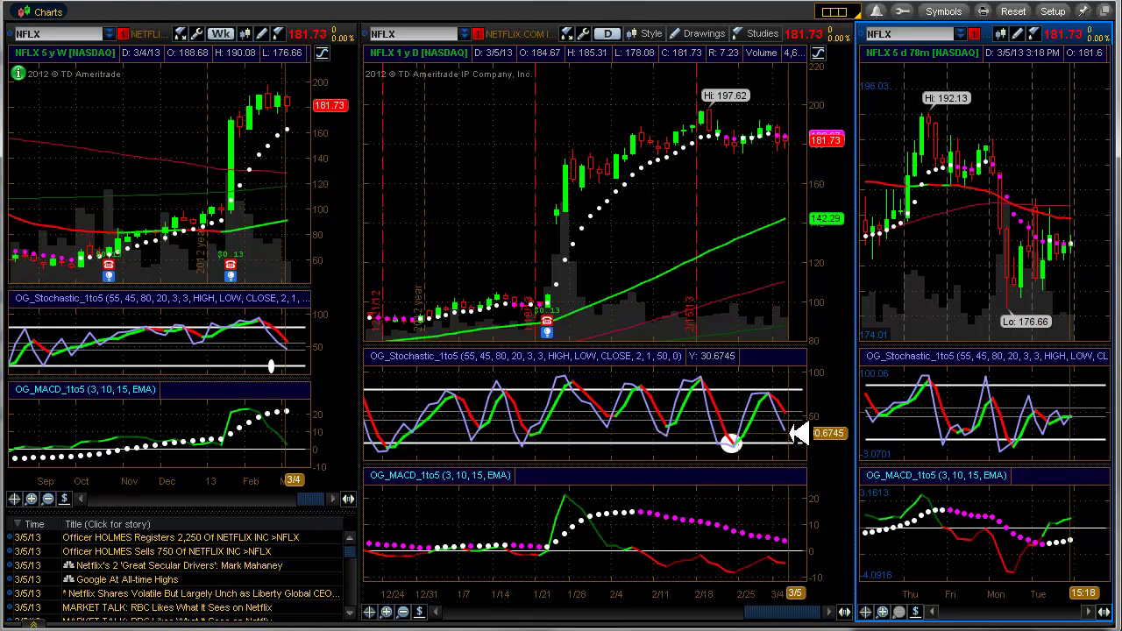
click(423, 613)
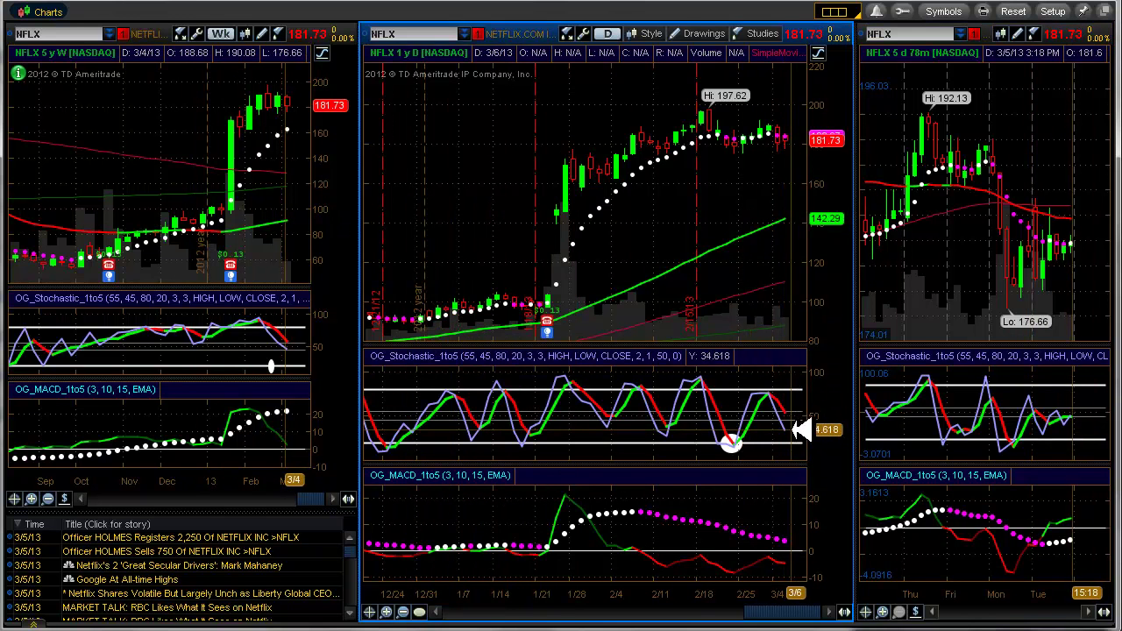
drag(783, 429, 800, 440)
key(Escape)
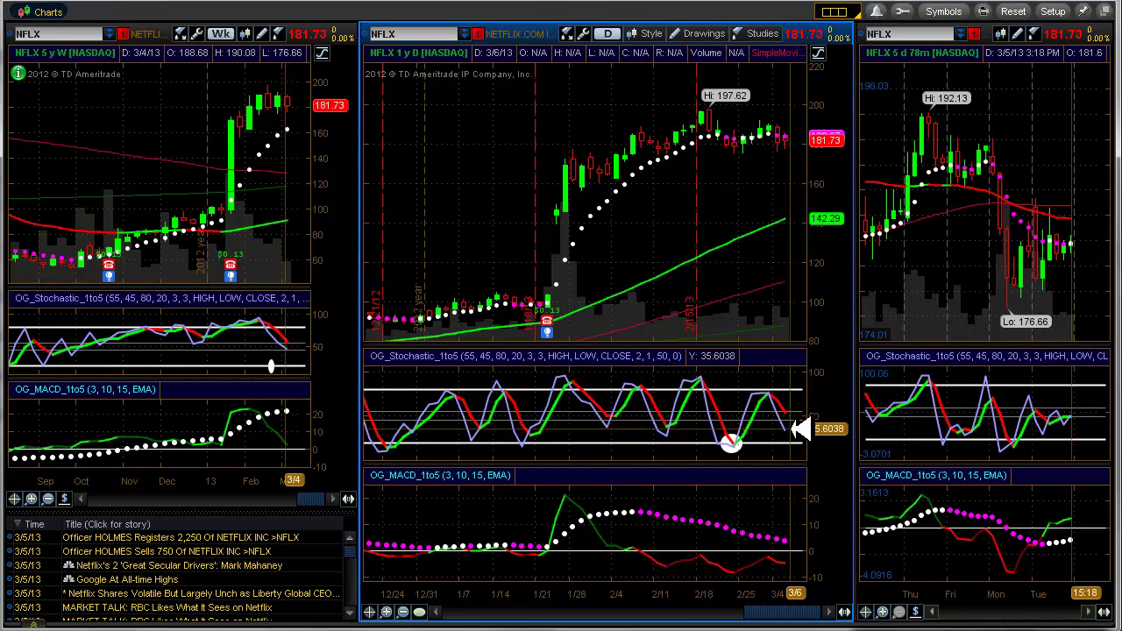
drag(789, 426, 800, 440)
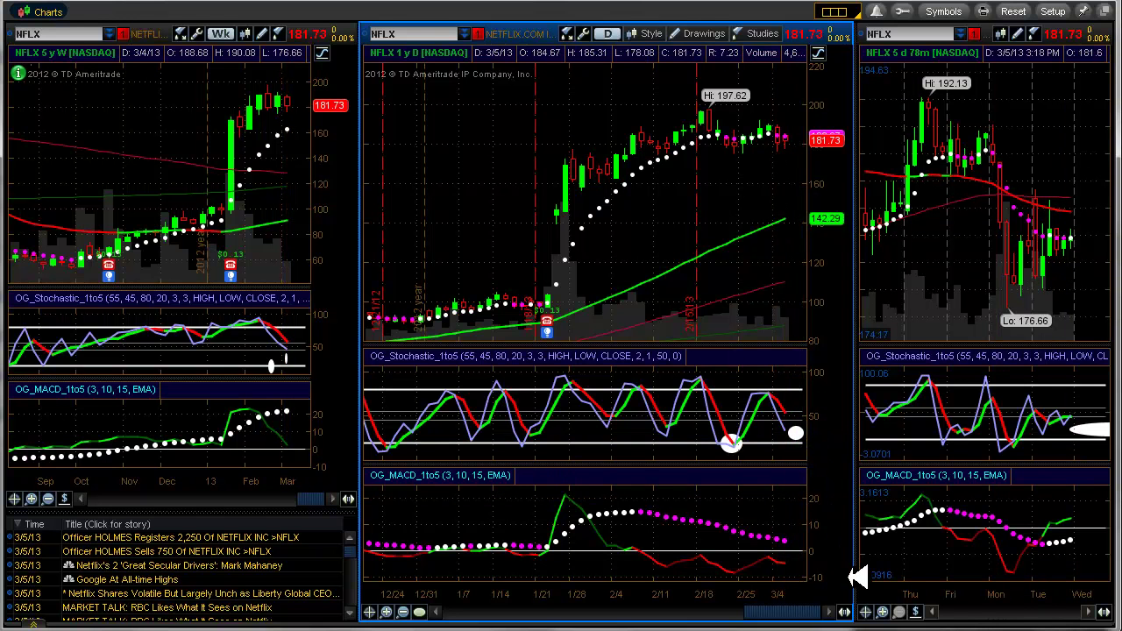
key(alt+Tab)
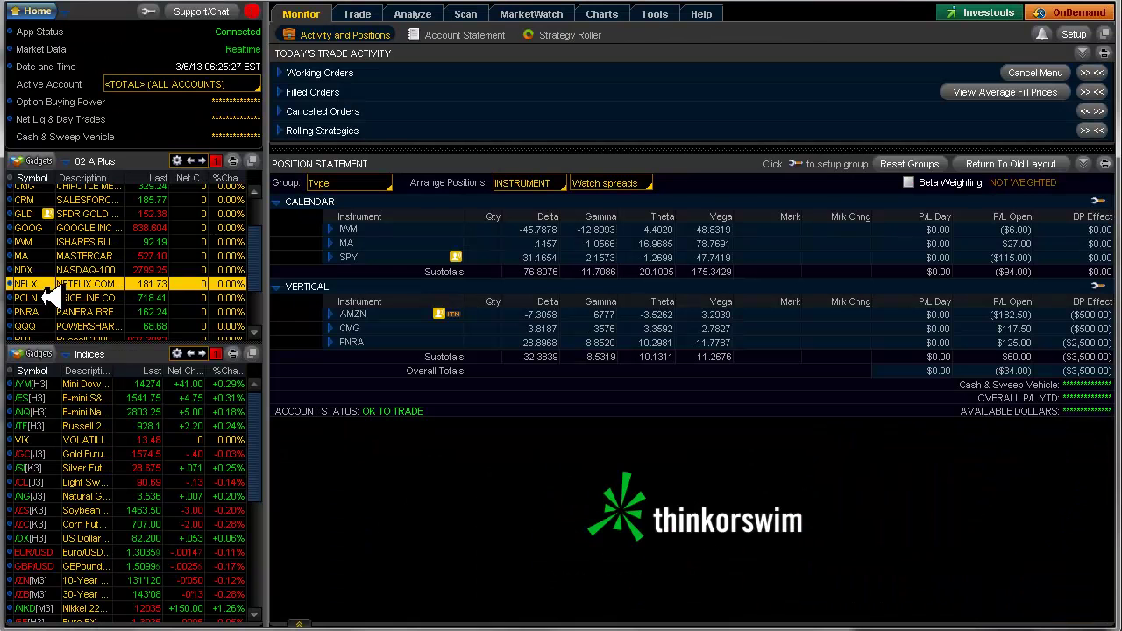
key(alt+Tab)
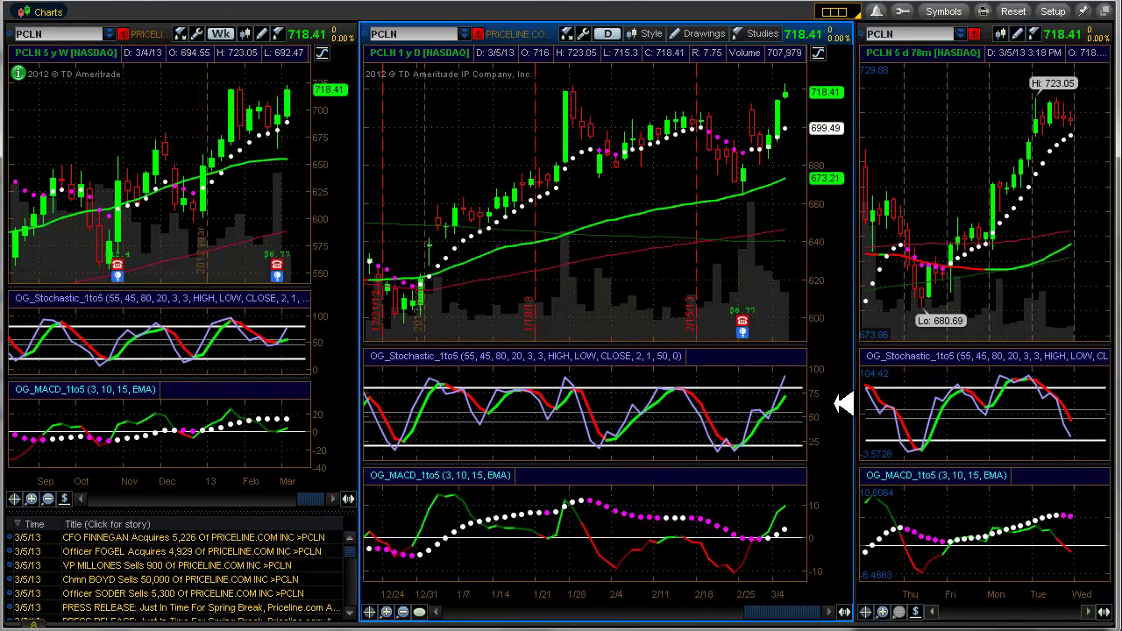
key(alt+Tab)
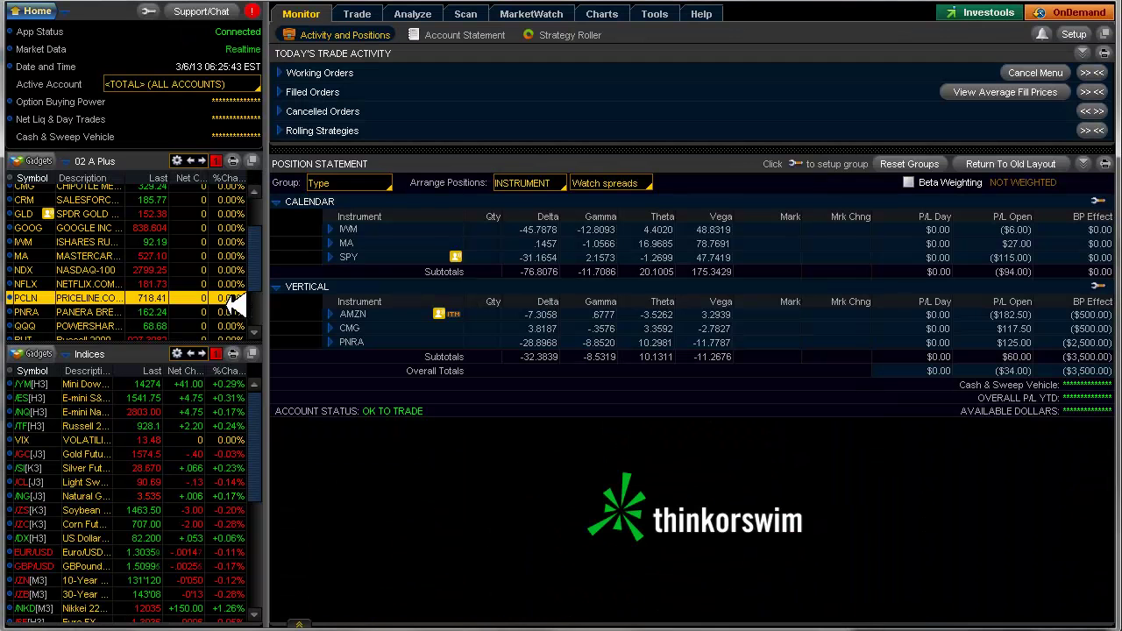
Scroll through the 02 A Plus watchlist, ending on the paperMoney positions with five verticals and QQQ
drag(257, 261, 273, 283)
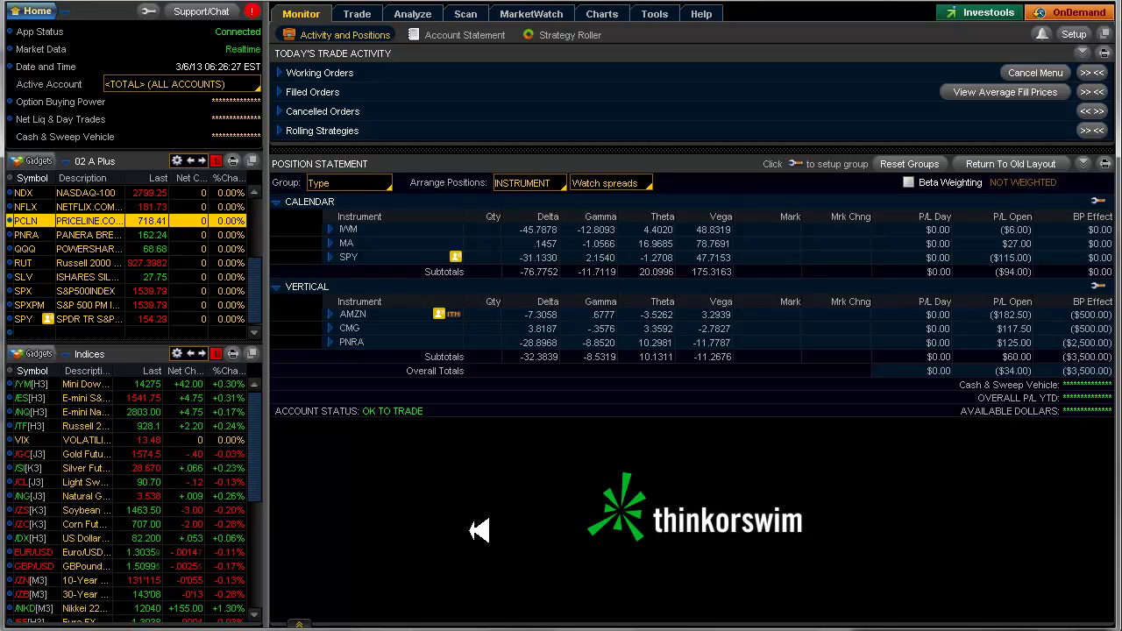
mouse_move(255, 288)
mouse_down()
mouse_move(257, 225)
mouse_move(256, 294)
mouse_up()
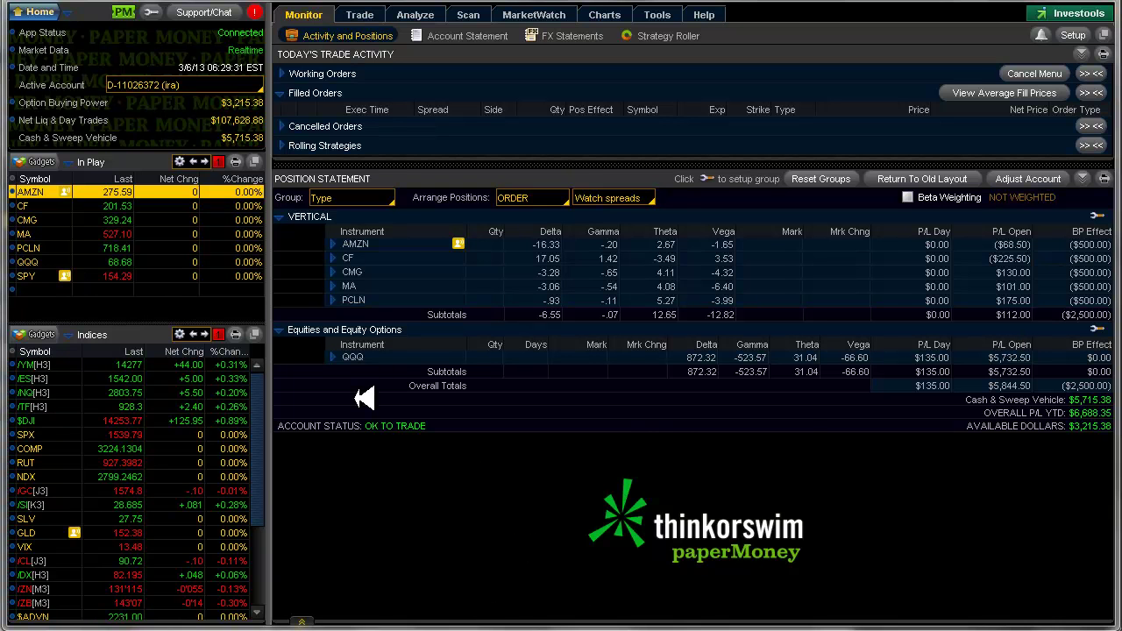
Show the Analyze tab's Risk Profile for the AMZN MAR 13 235/240 put and 275 call verticals
click(414, 15)
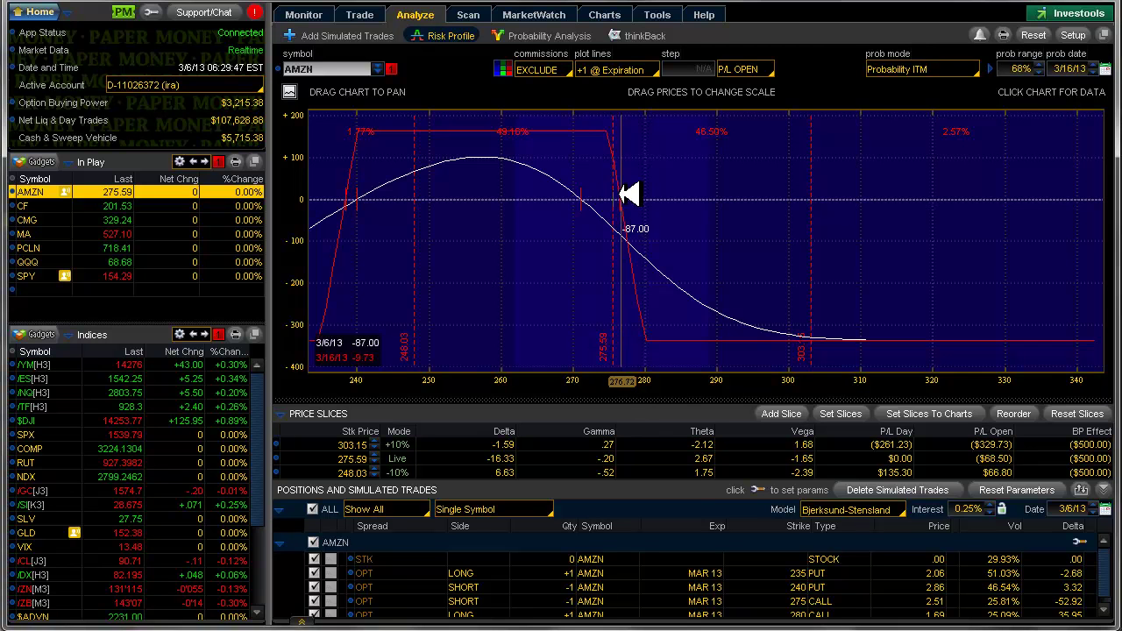
Load CF, CMG, MA, PCLN, then QQQ from the In Play list into the Risk Profile
click(45, 208)
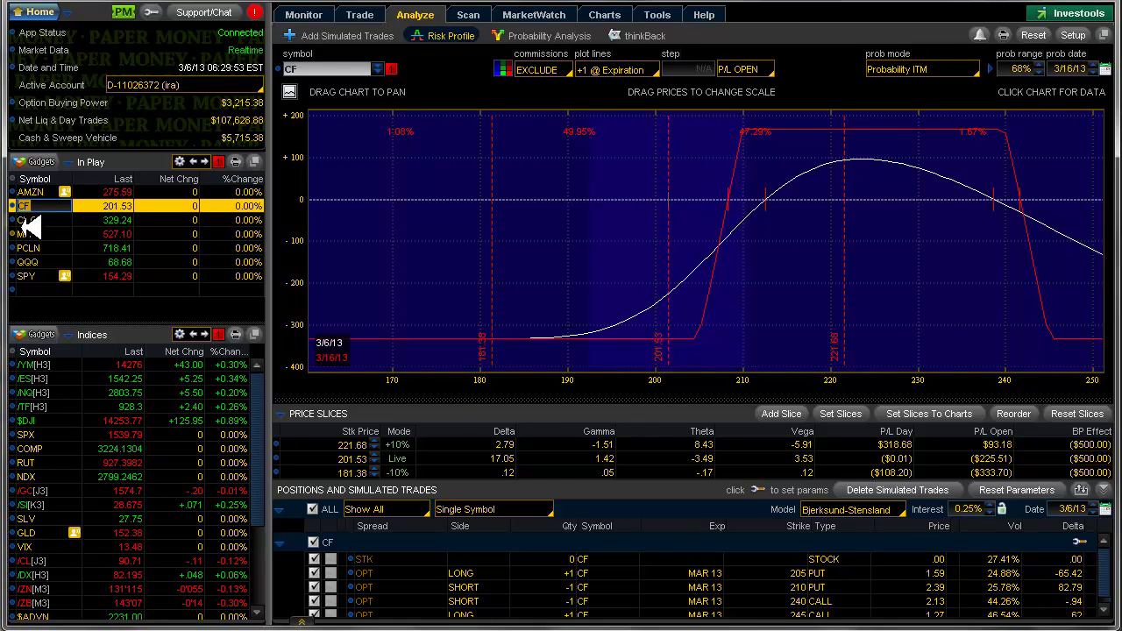
click(58, 220)
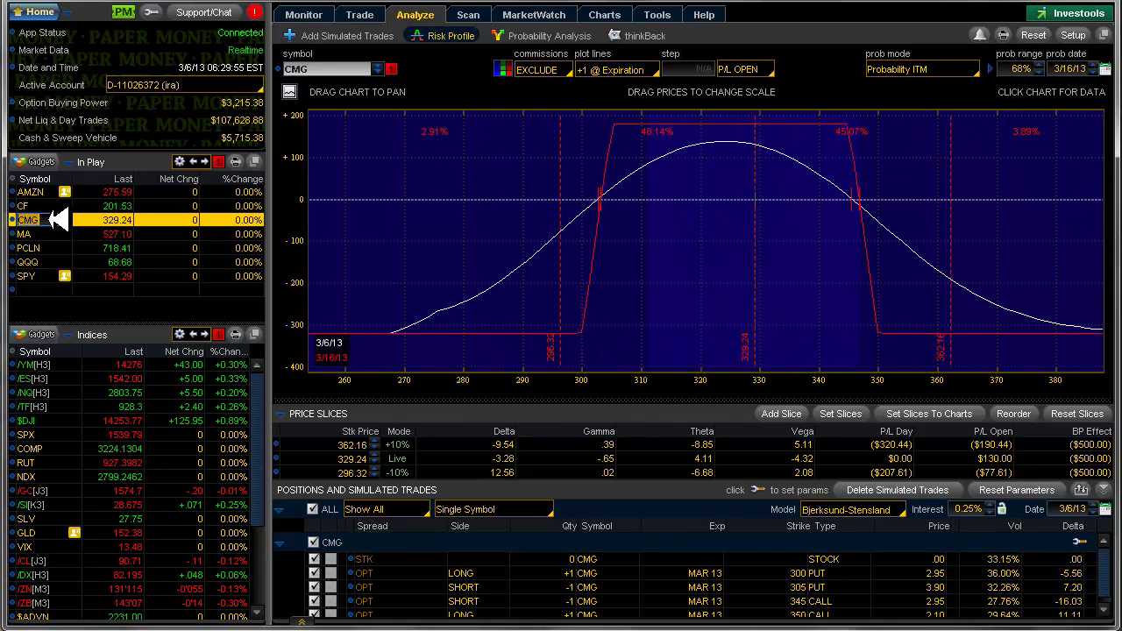
click(53, 235)
click(56, 249)
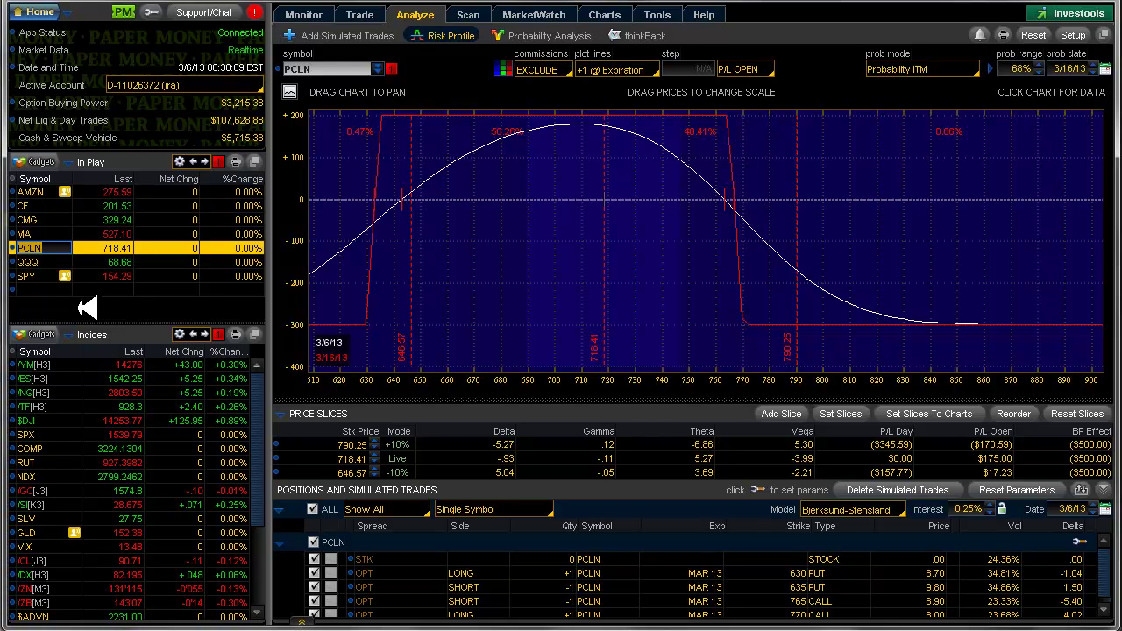
click(35, 262)
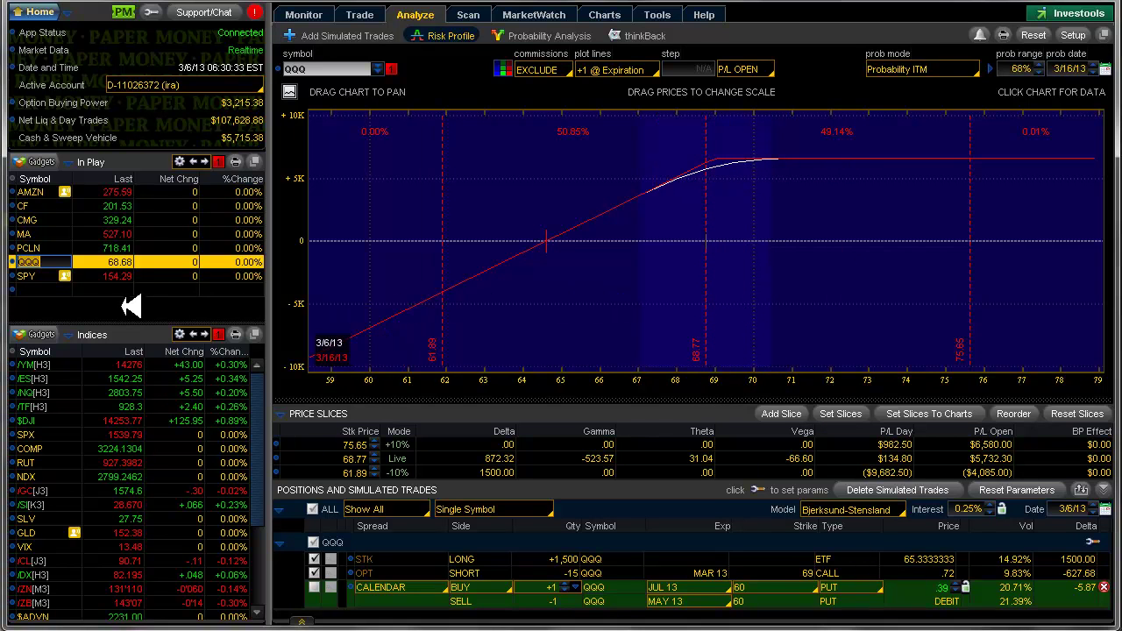
Re-add QQQ in the In Play list's blank row and delete SPY from the list
click(231, 279)
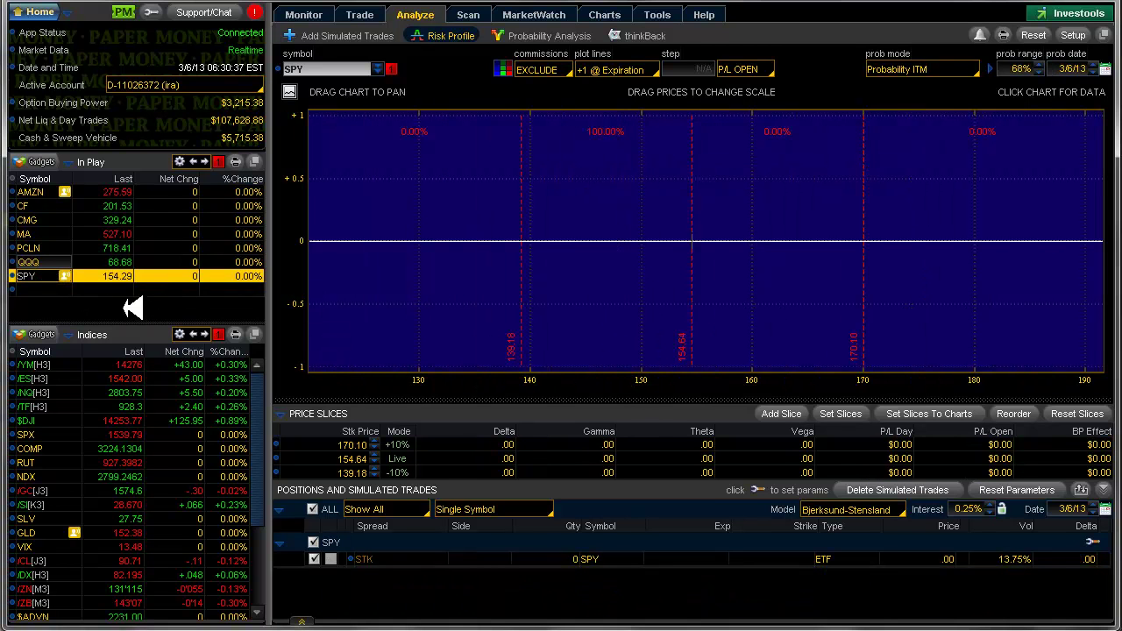
click(35, 275)
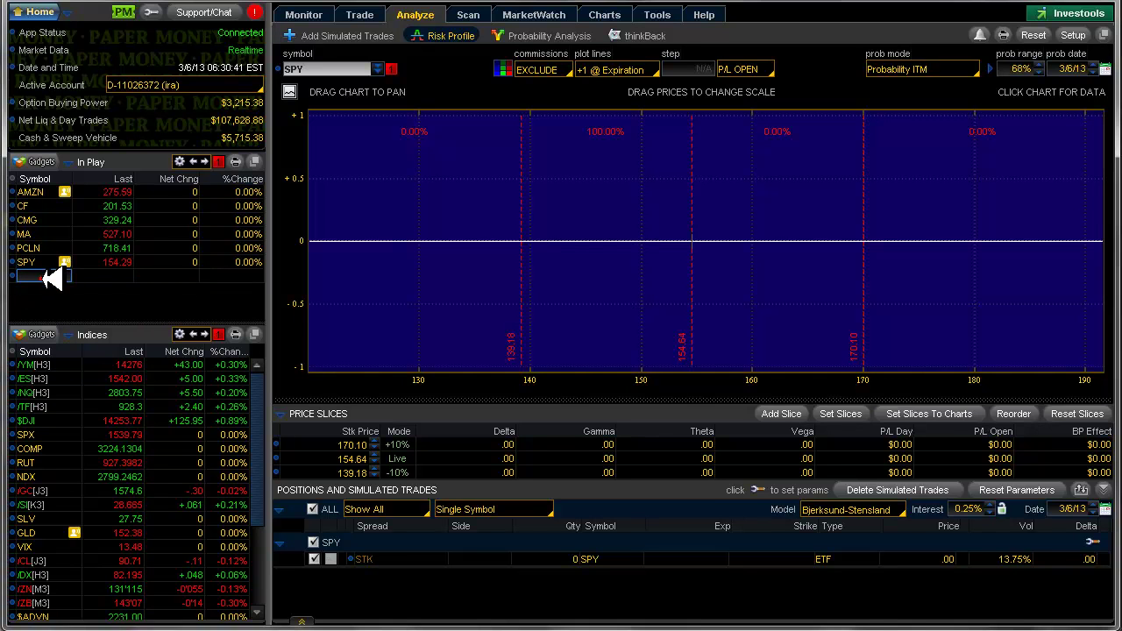
text(QQQ)
key(Return)
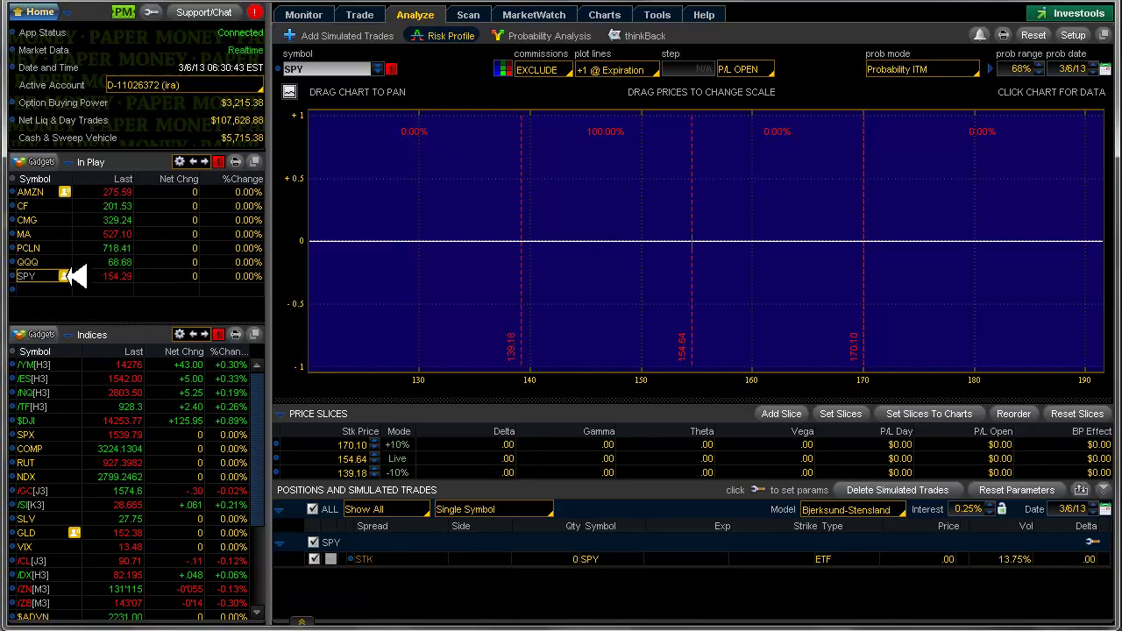
click(55, 277)
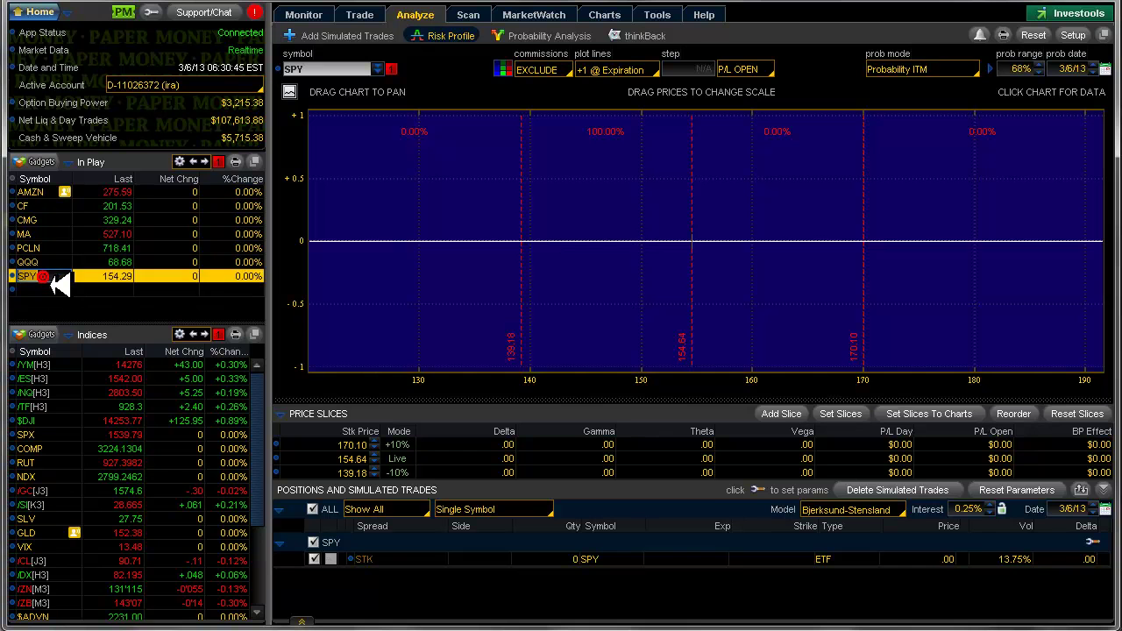
key(Delete)
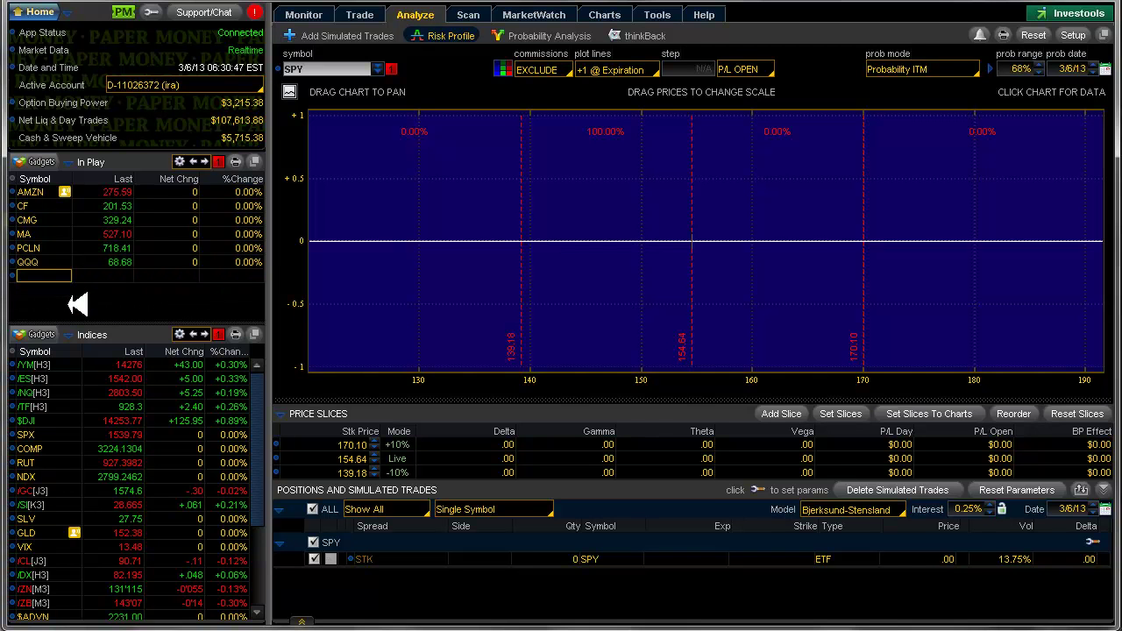
Return to the Monitor tab's Position Statement: five verticals plus QQQ, P/L Open $5,829.50
click(318, 13)
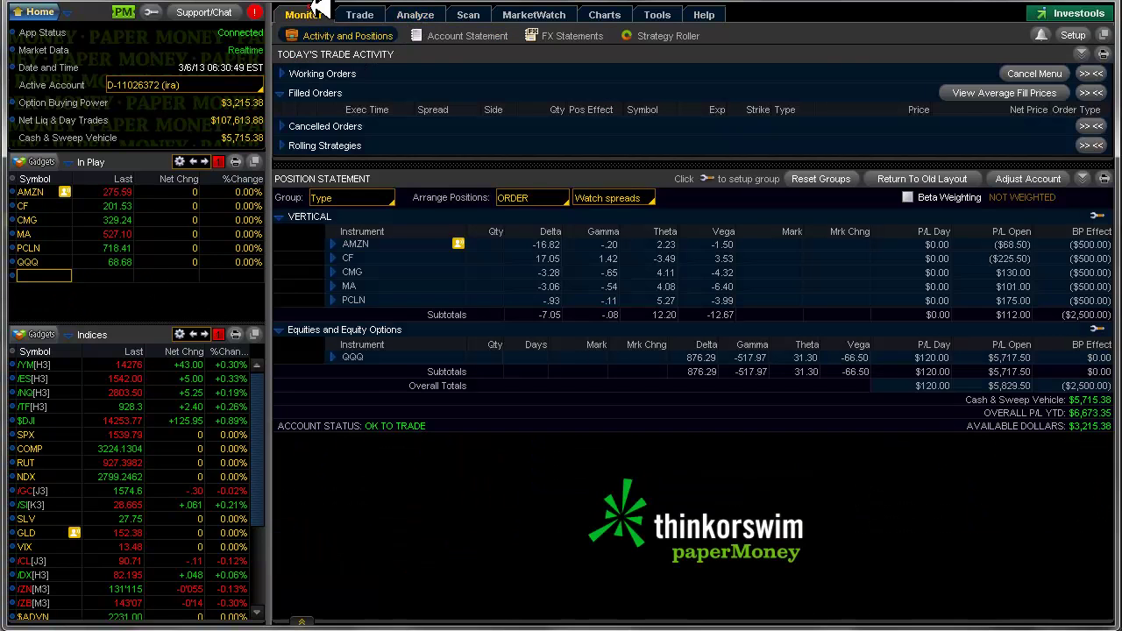